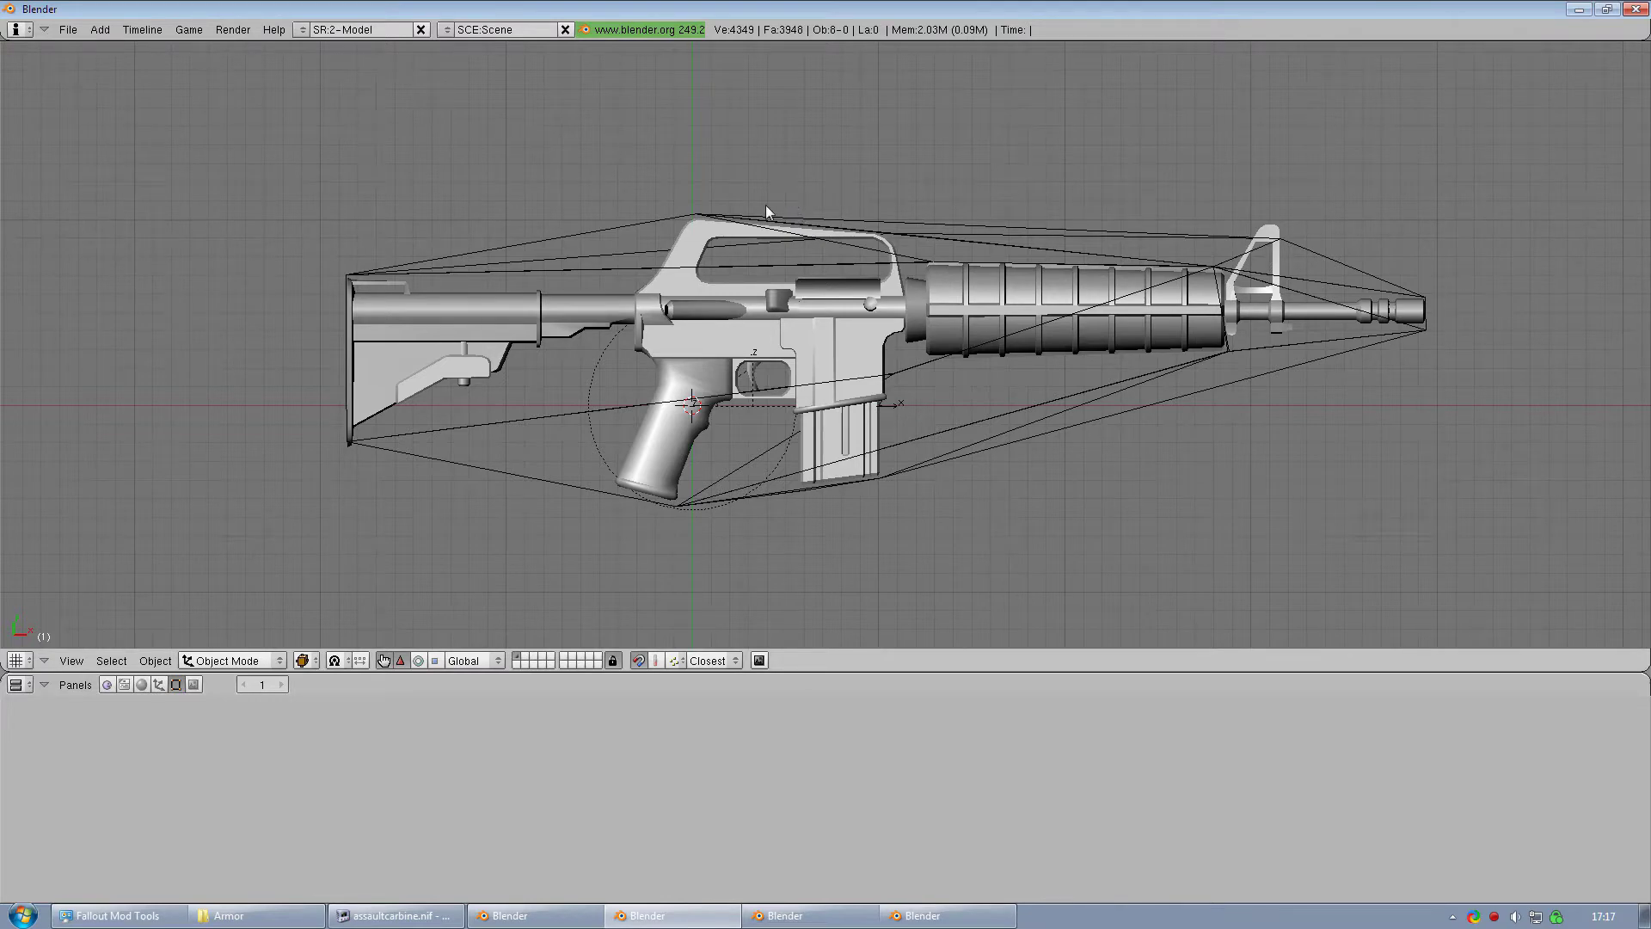
# Orbit the exported assault carbine into a tilted view, then switch to the coat armor's Blender window
pyautogui.moveTo(583, 328); pyautogui.dragTo(647, 361, button='middle')
pyautogui.click(996, 916)
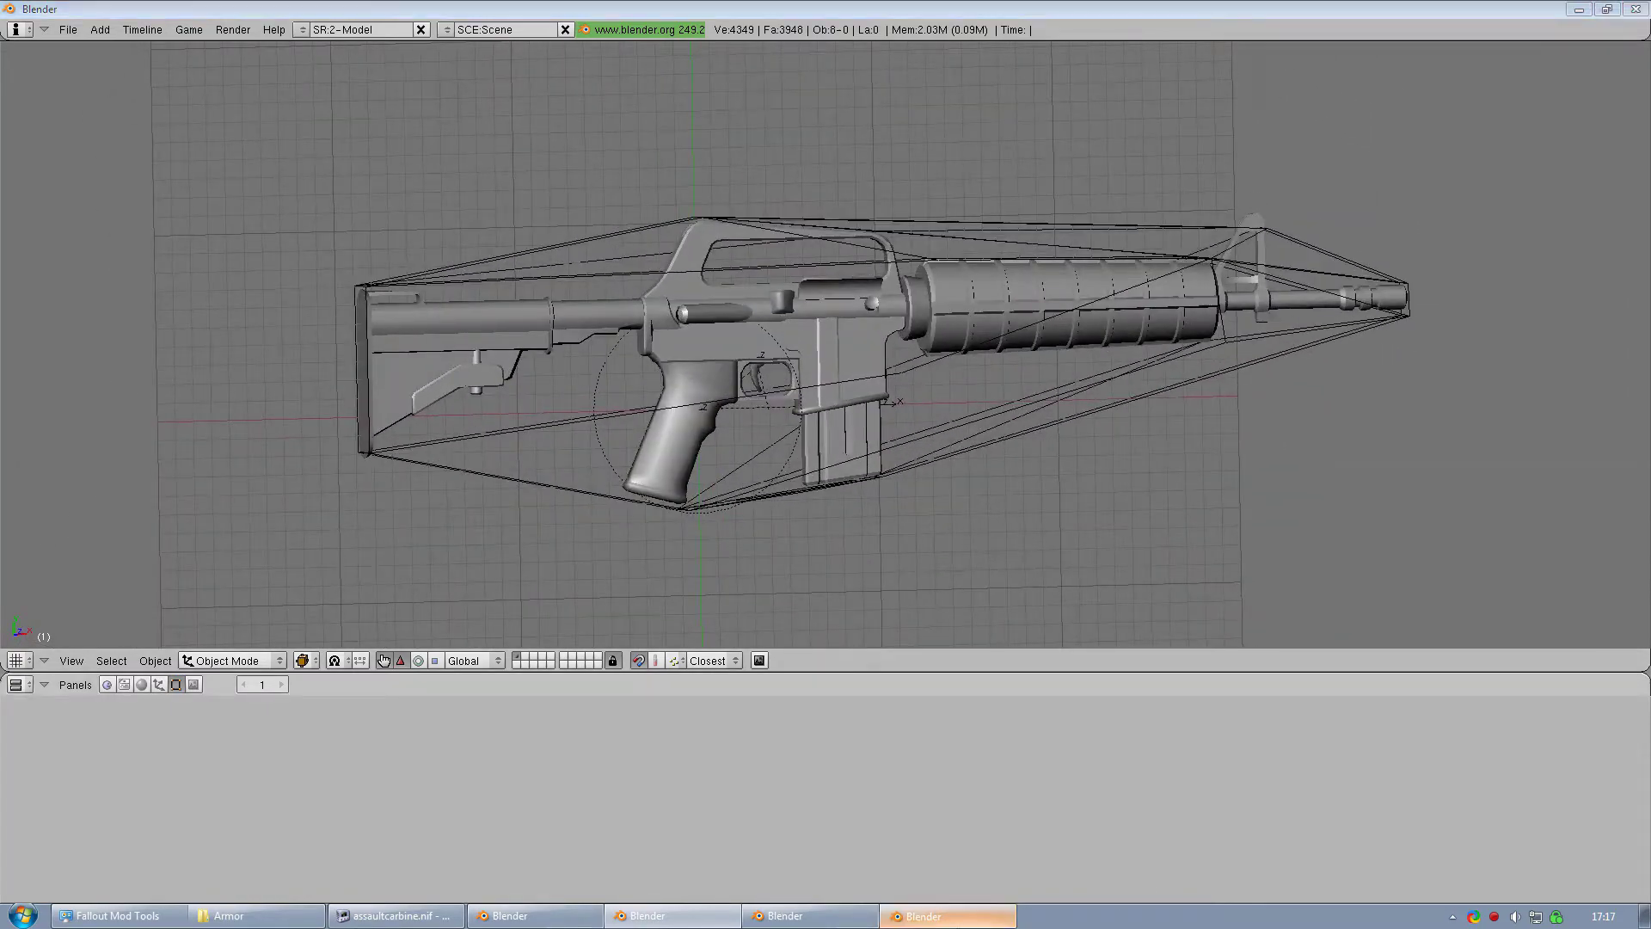
# Orbit the coat armor to view it from a tilted, low angle
pyautogui.scroll(3, 946, 267)
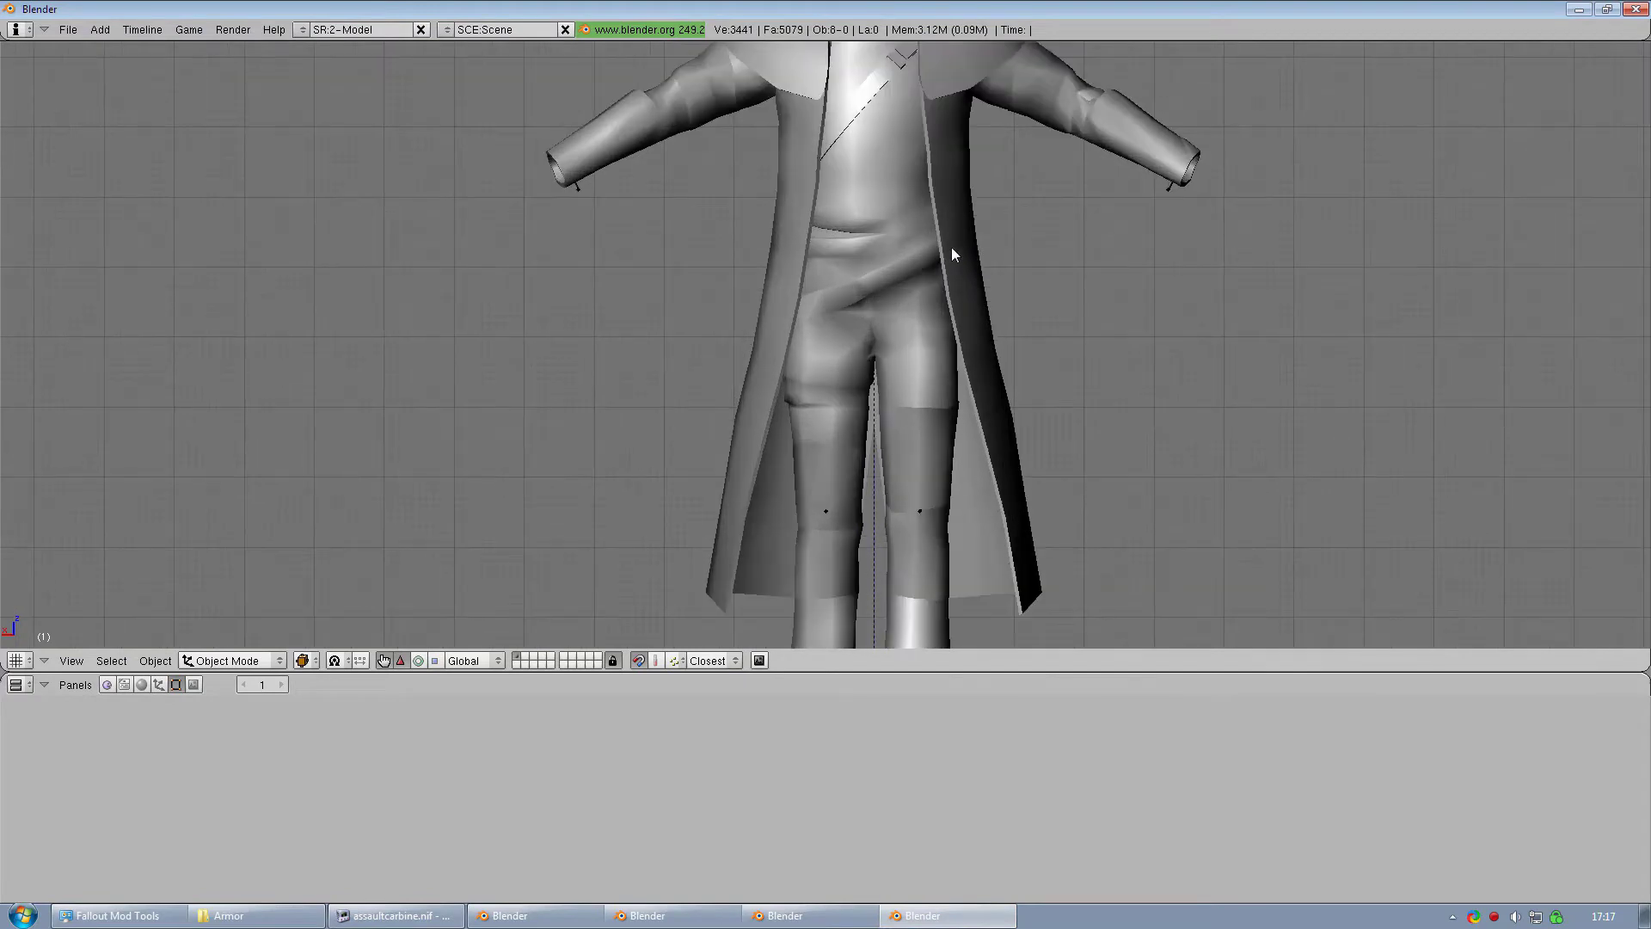
pyautogui.scroll(-3, 939, 463)
pyautogui.scroll(2, 905, 447)
pyautogui.moveTo(905, 447); pyautogui.dragTo(777, 387, button='middle')
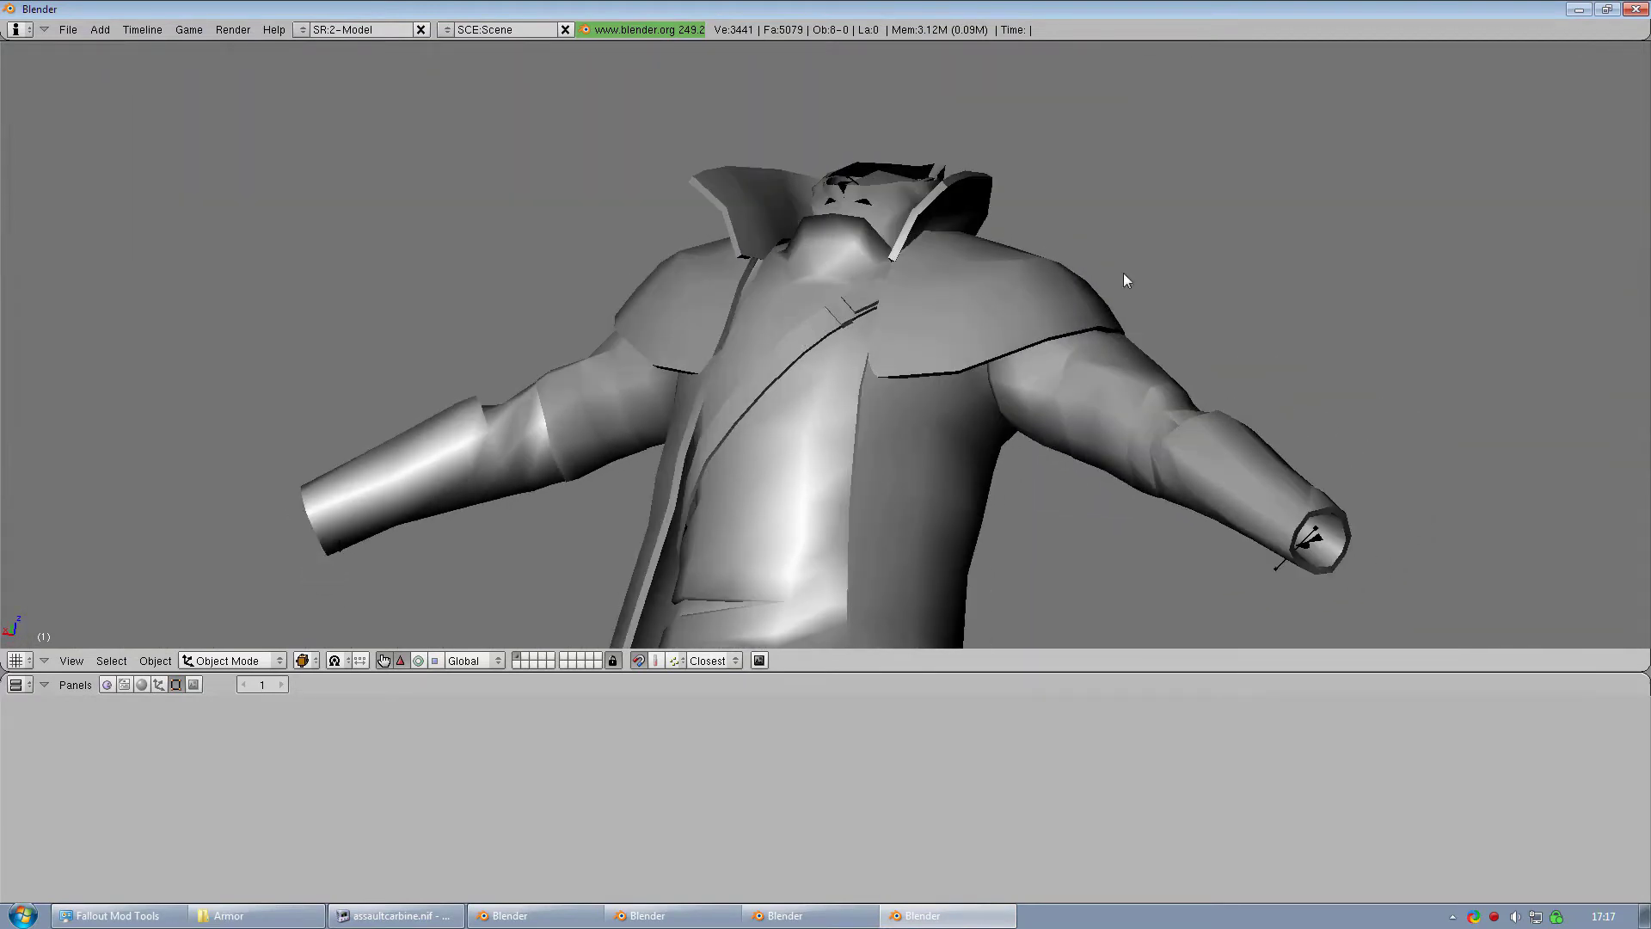
pyautogui.moveTo(752, 506); pyautogui.dragTo(892, 593, button='middle')
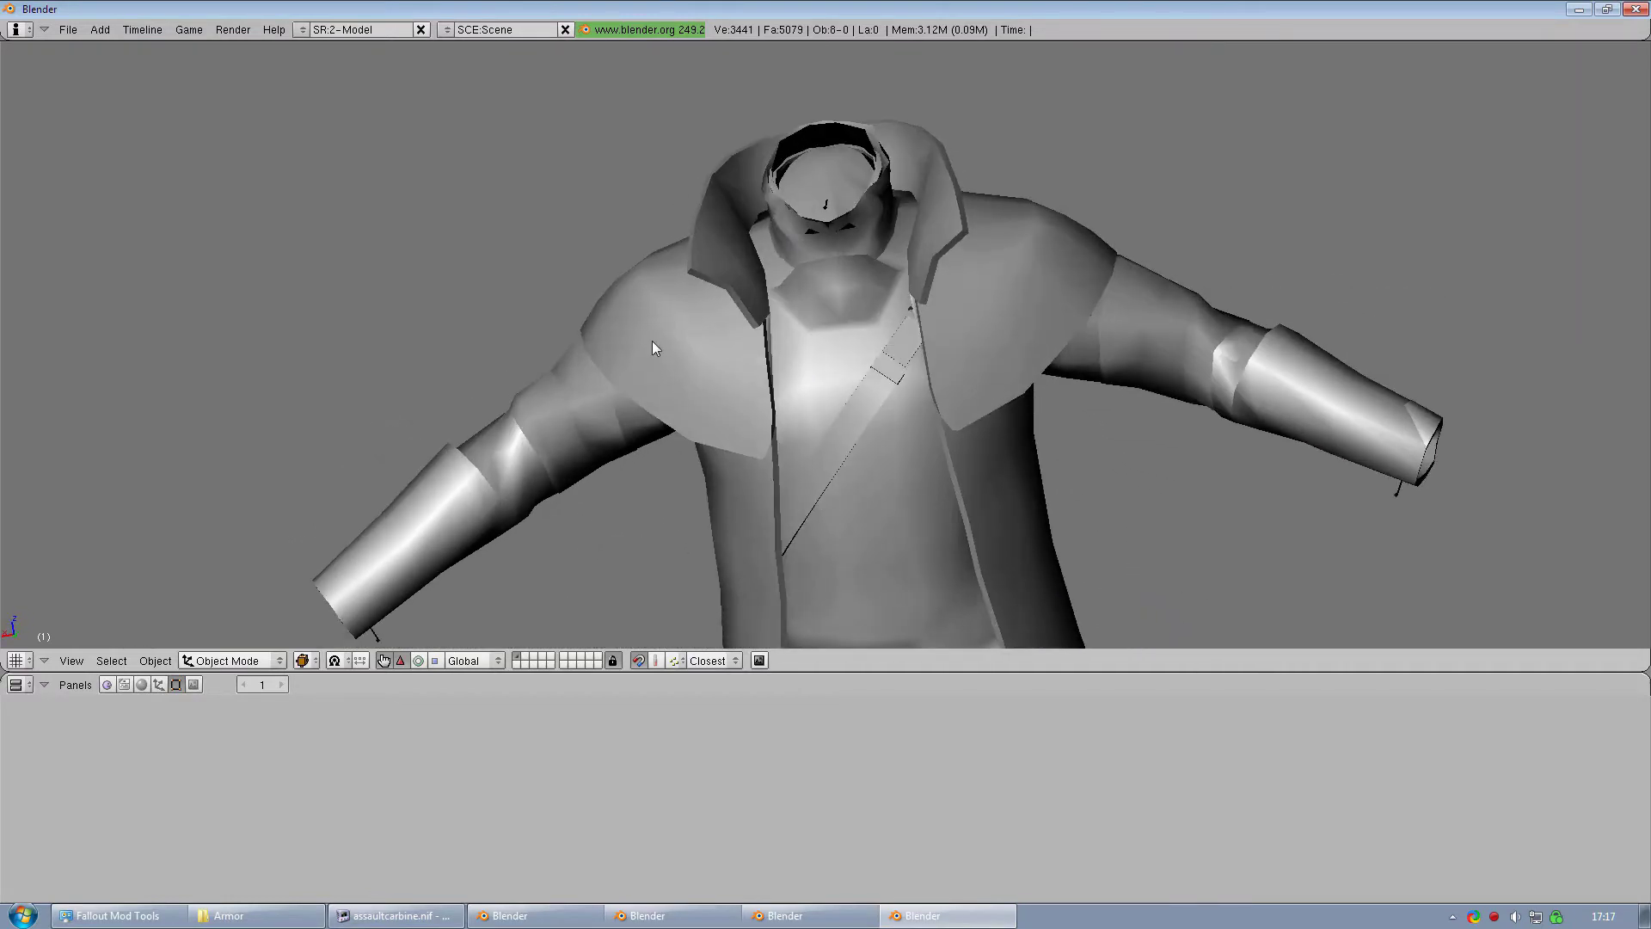
# Select all coat objects and export them as a NIF with Fallout 3 settings
pyautogui.press('a')
pyautogui.click(68, 30)
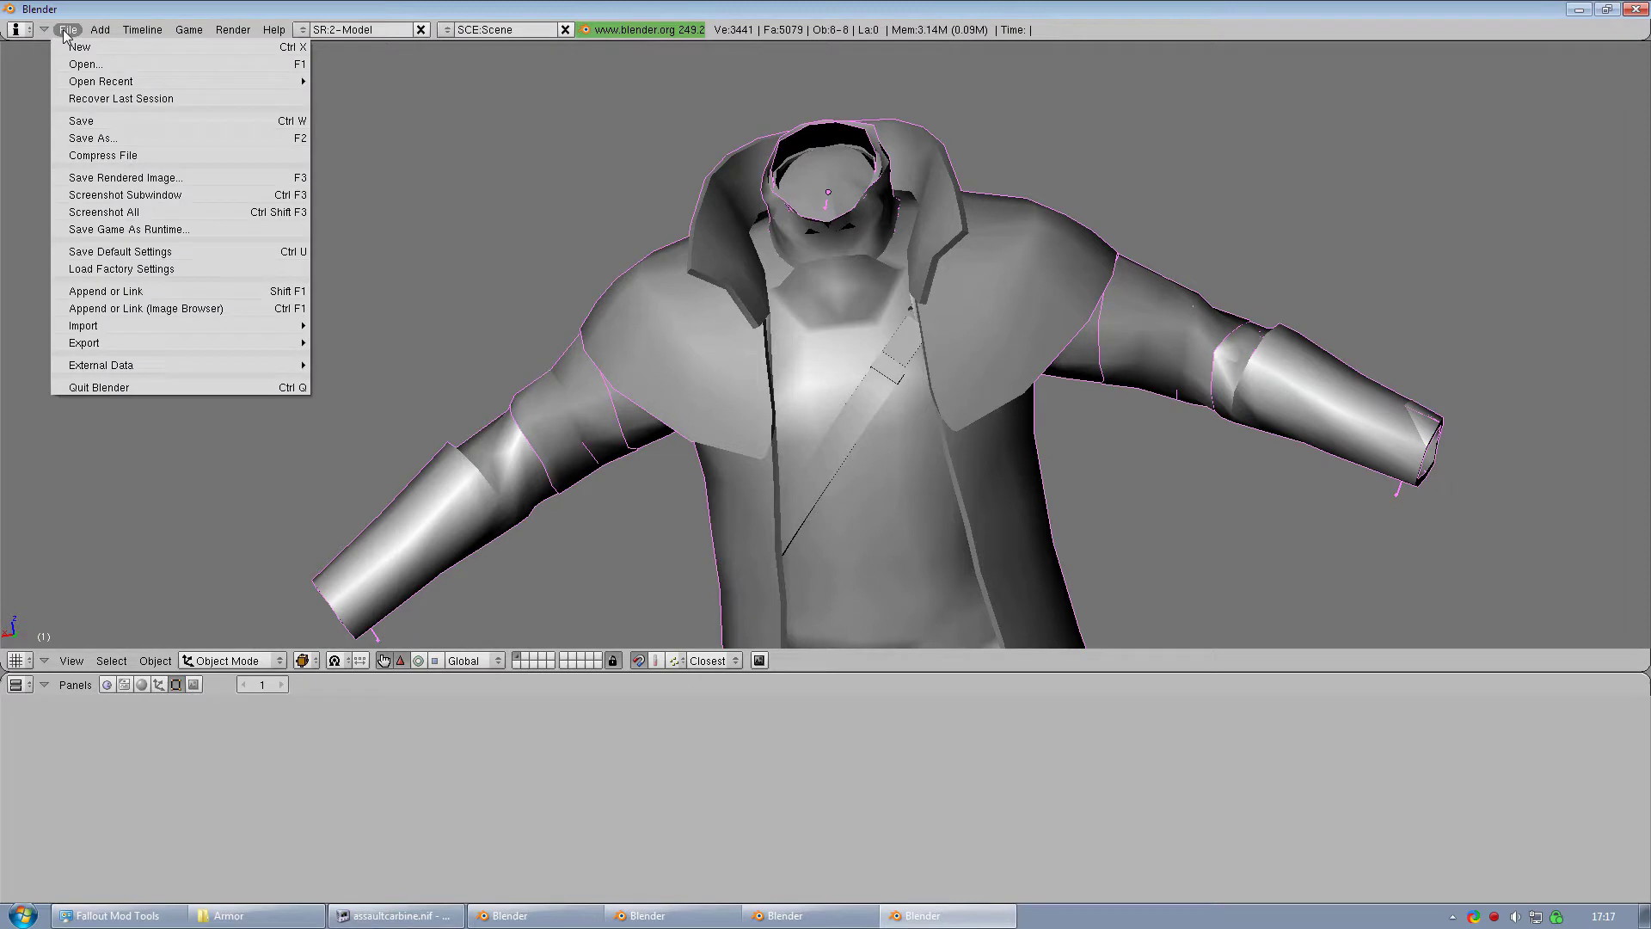
pyautogui.moveTo(163, 347)
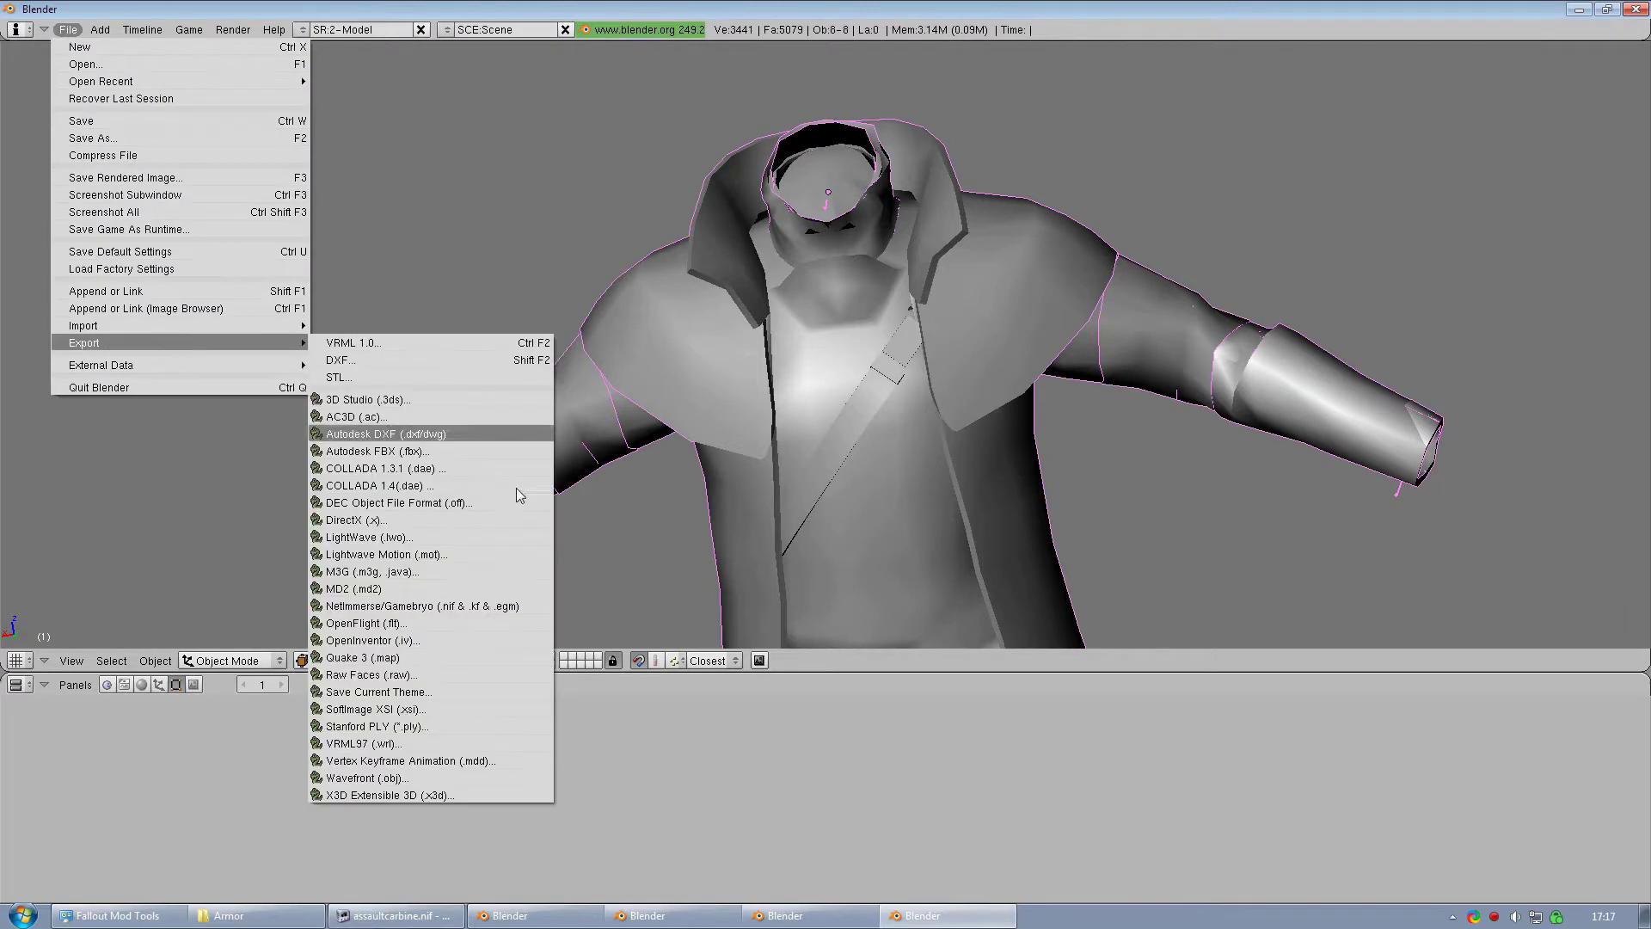
pyautogui.click(492, 606)
pyautogui.click(1593, 67)
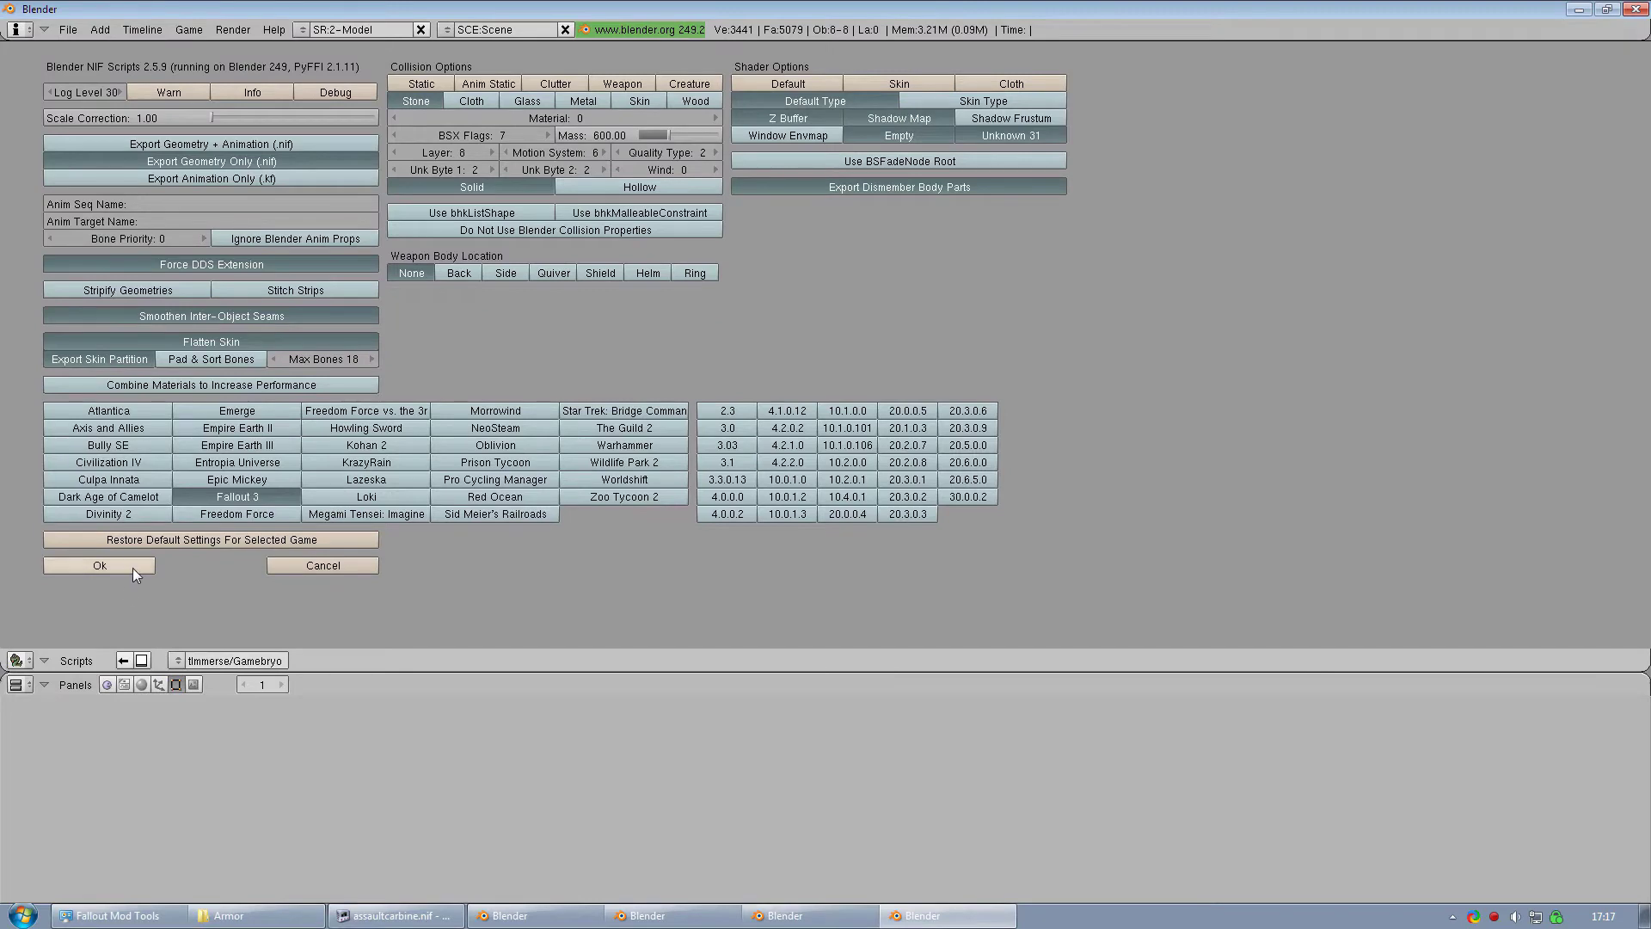
pyautogui.click(132, 568)
# Check the exported combatranger.nif from the Armor folder in NifSkope, then close it
pyautogui.click(258, 916)
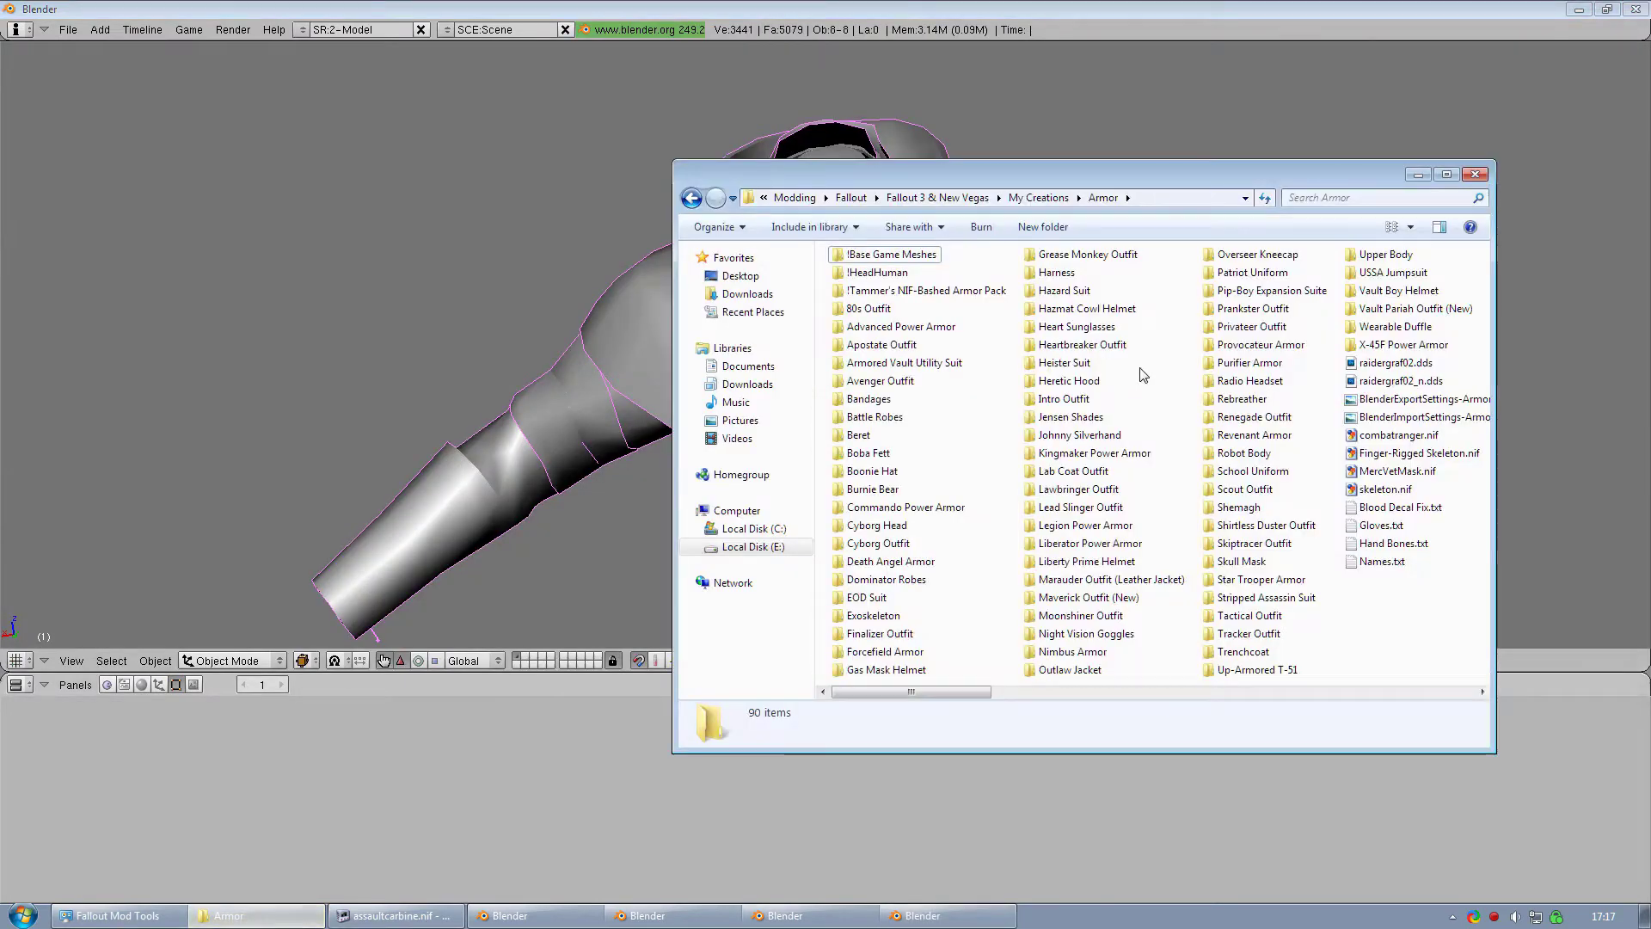
pyautogui.click(1411, 442)
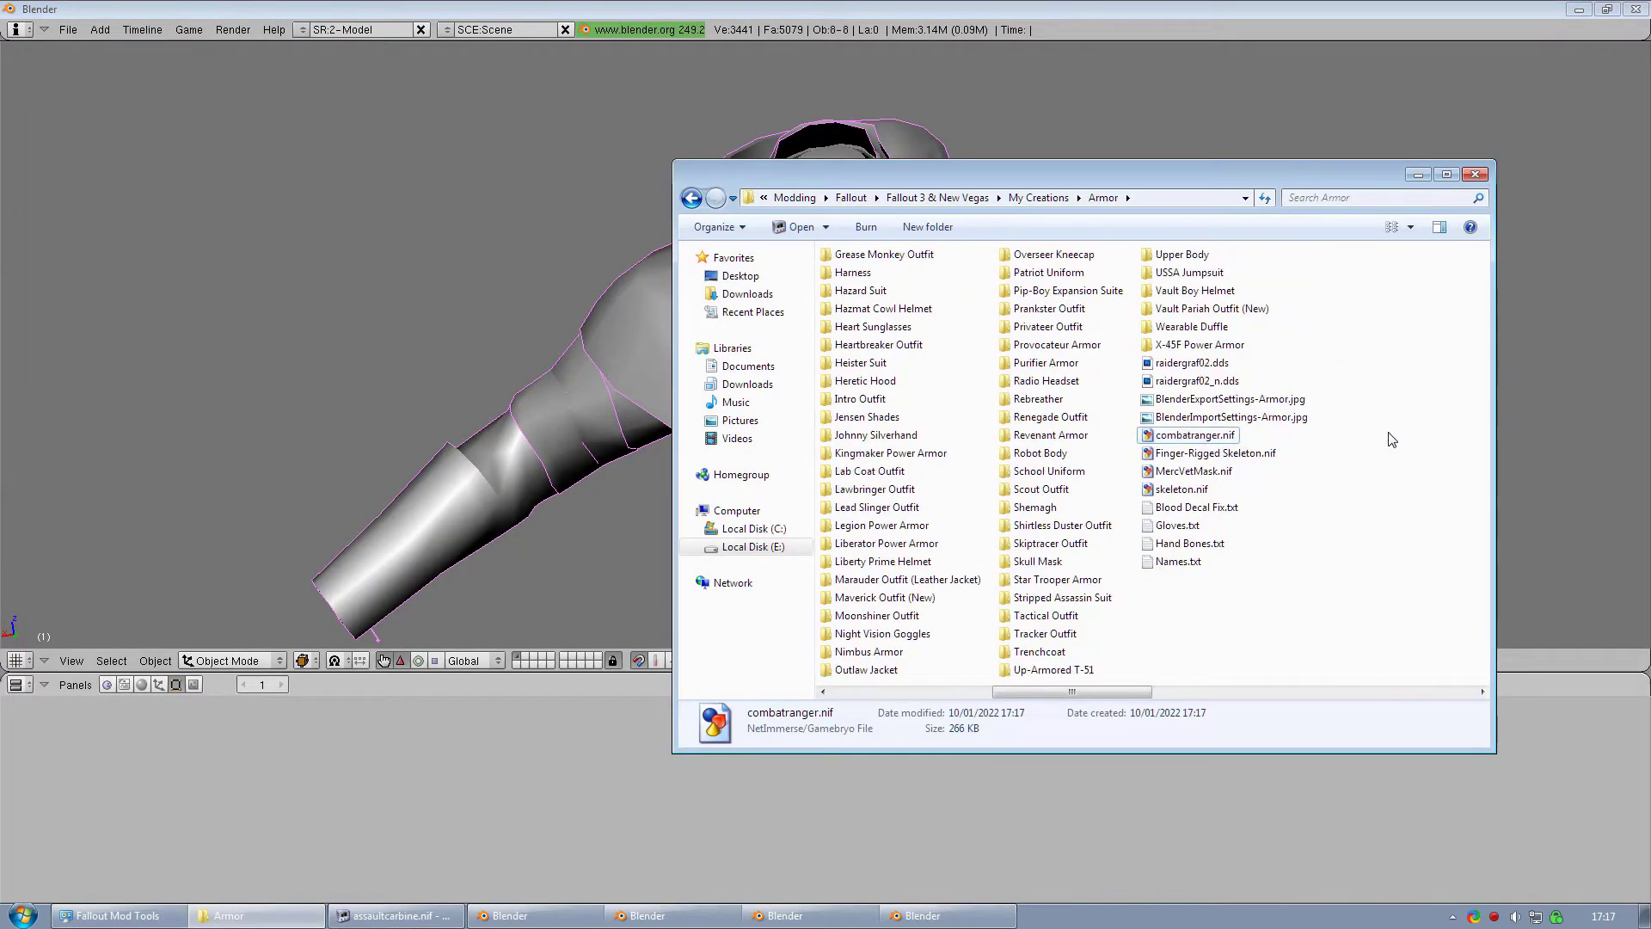
pyautogui.doubleClick(1228, 439)
pyautogui.click(537, 915)
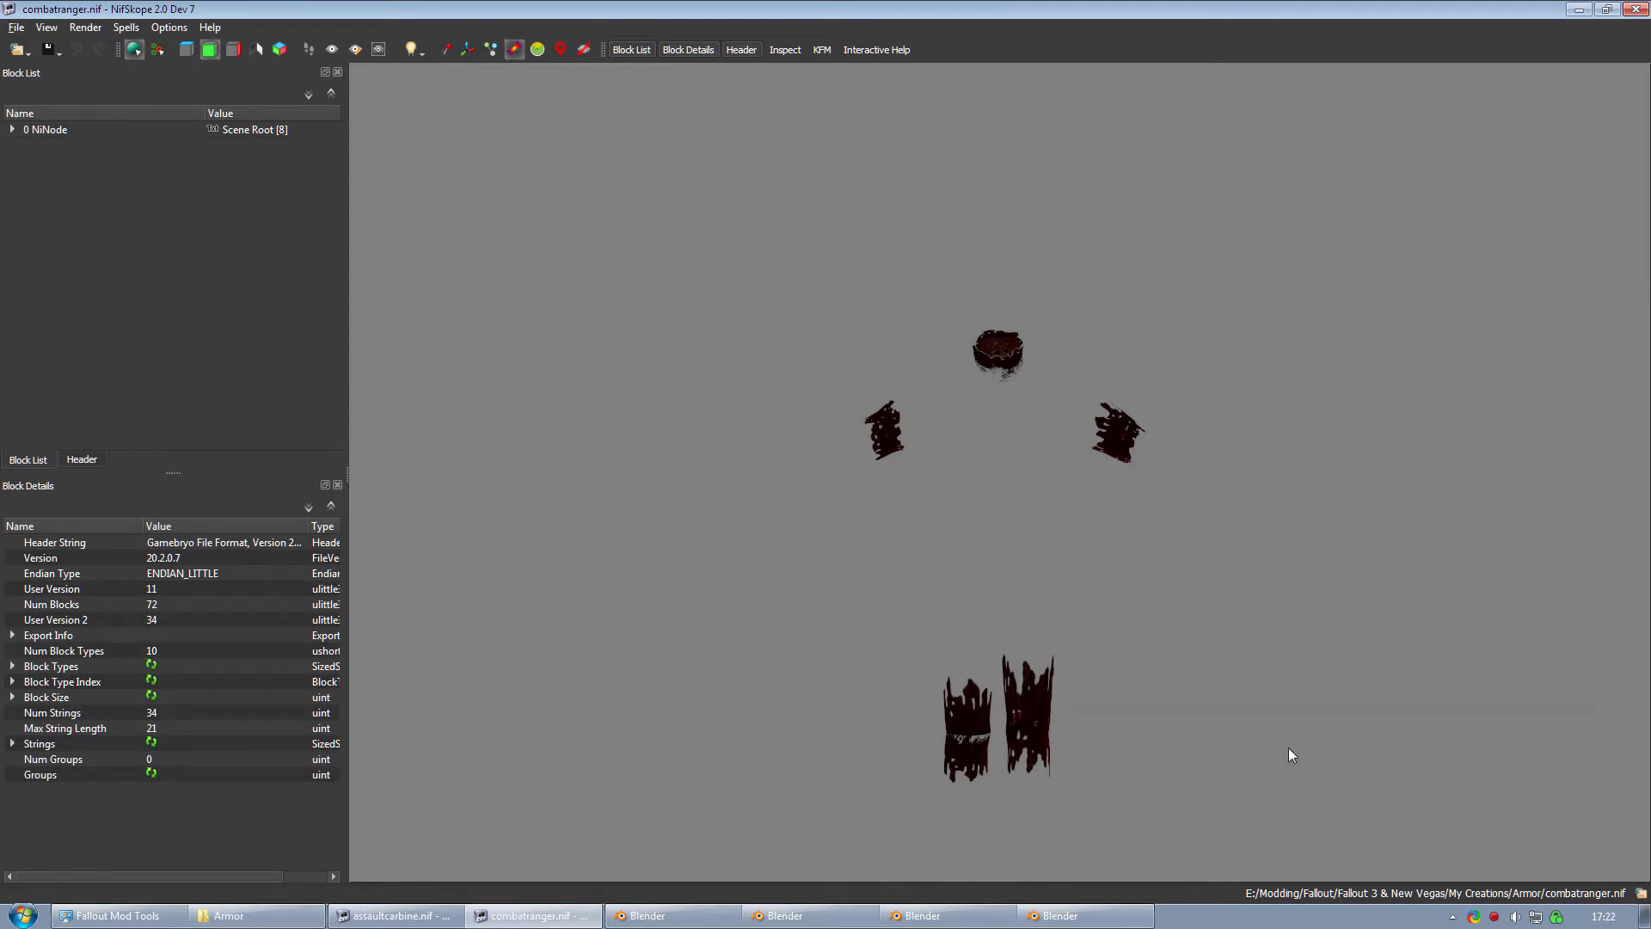
pyautogui.click(1635, 9)
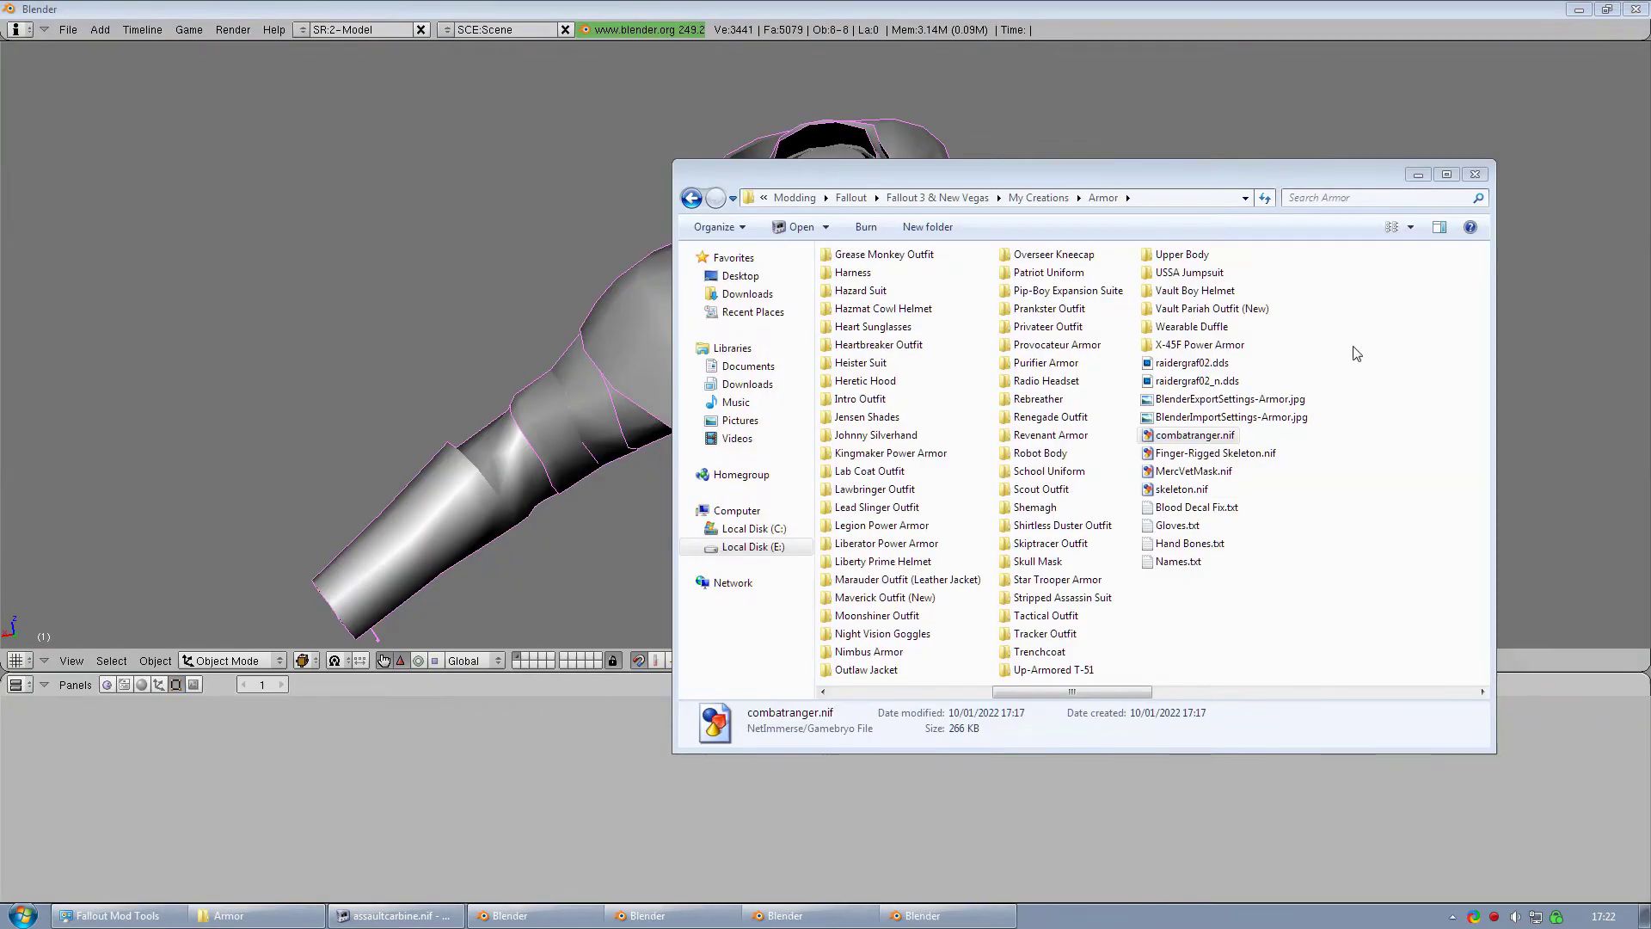
# Open assaultcarbine-MissingMat.nif from the Weapons folder in NifSkope and rotate the carbine
pyautogui.click(691, 198)
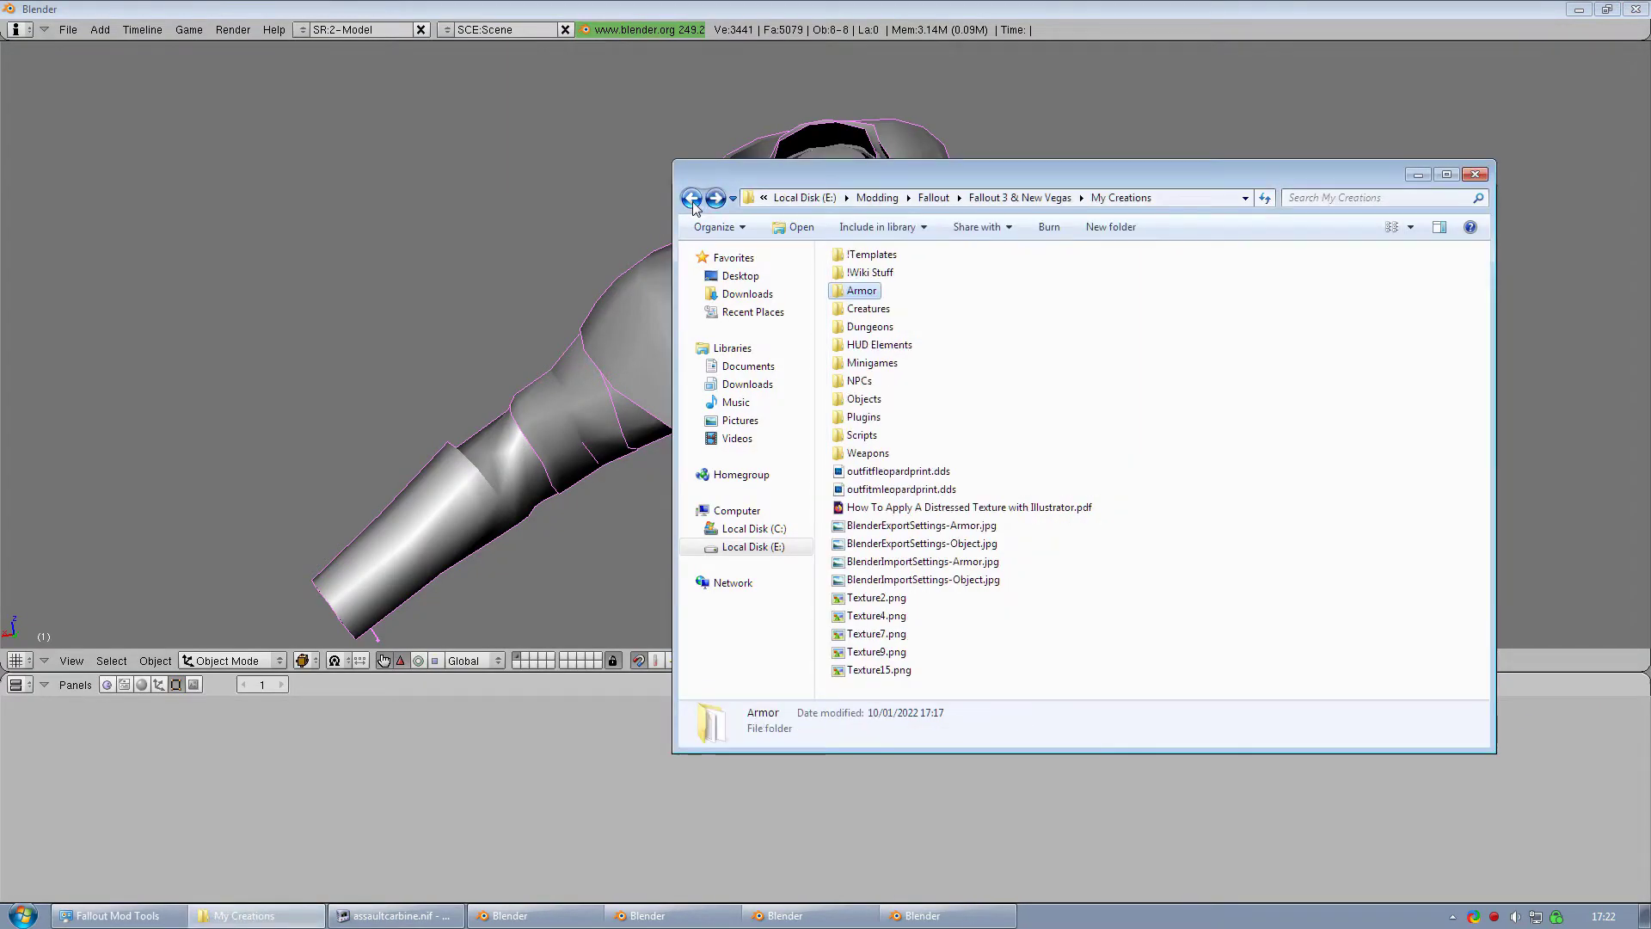
pyautogui.doubleClick(896, 454)
pyautogui.scroll(-6, 989, 460)
pyautogui.click(1247, 471)
pyautogui.doubleClick(1247, 472)
pyautogui.moveTo(663, 633); pyautogui.dragTo(926, 560)
pyautogui.scroll(3, 963, 615)
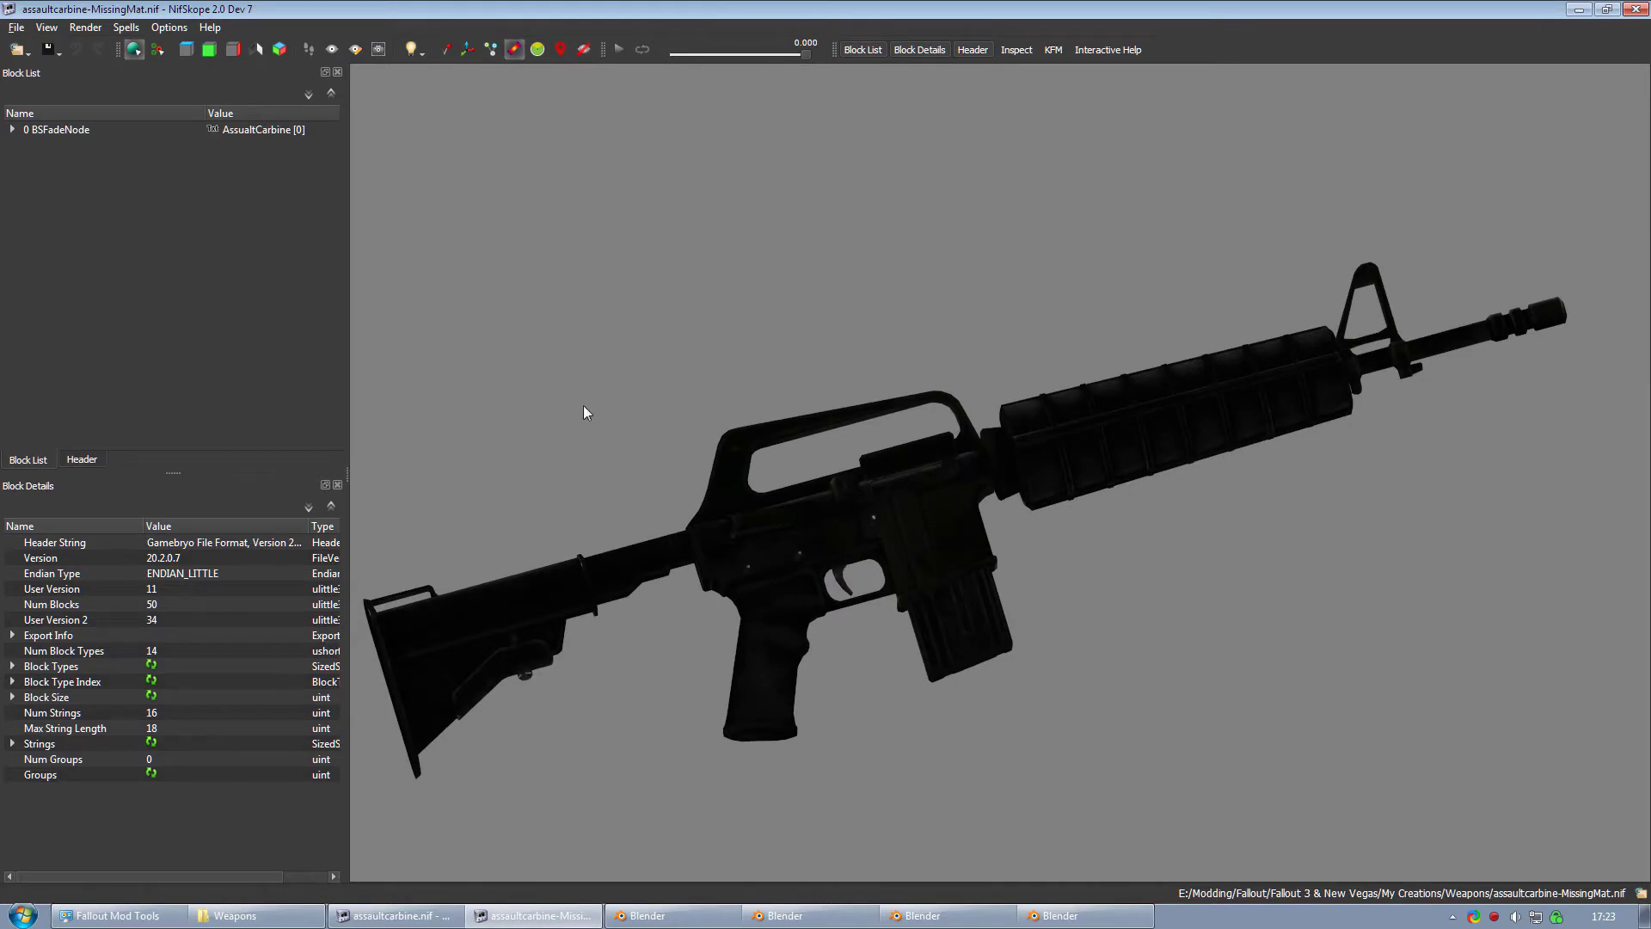
# Select the carbine mesh and expand 46 NiTriStrips to show it lacks a material property
pyautogui.click(601, 570)
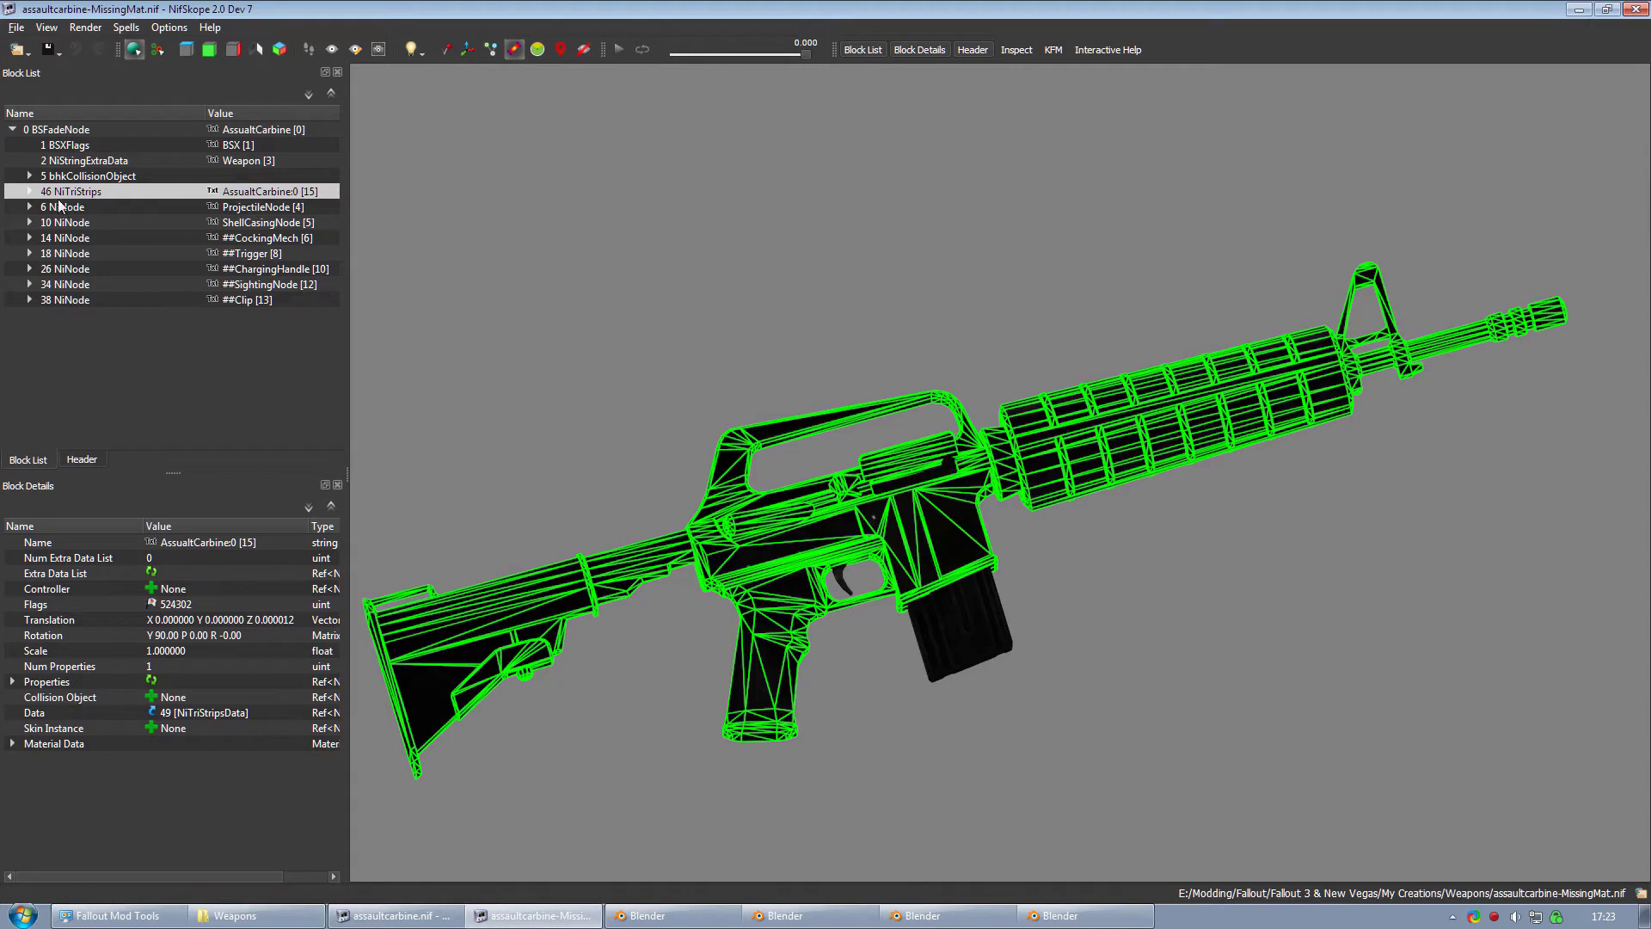
pyautogui.click(29, 191)
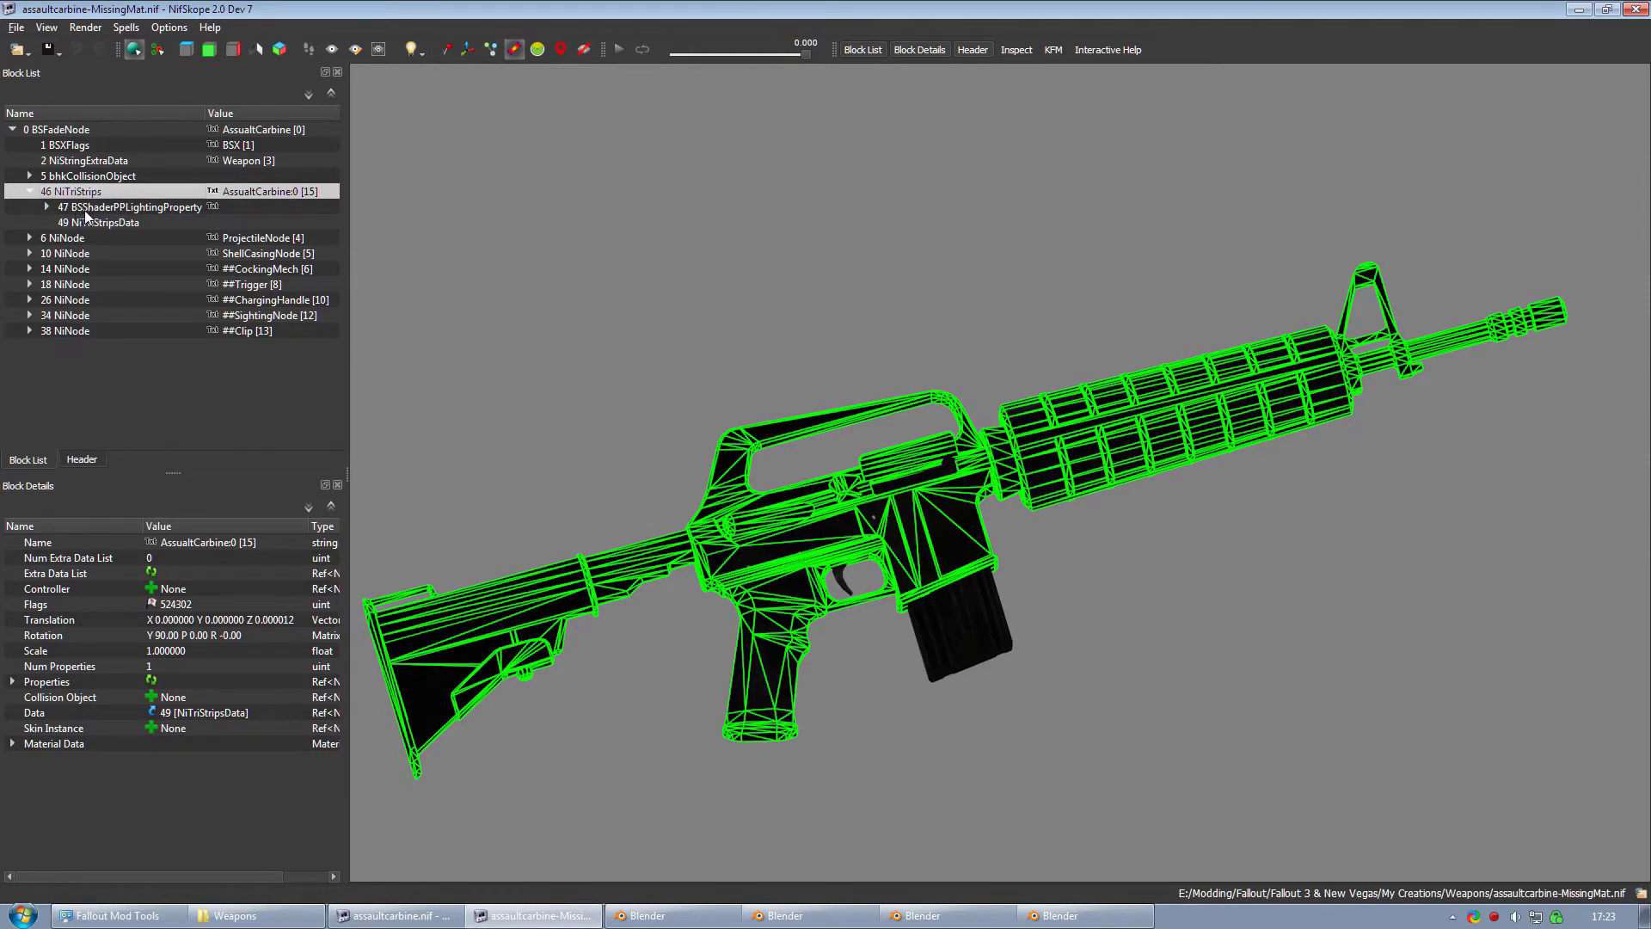
pyautogui.moveTo(96, 215)
# In the original assaultcarbine.nif, expand 51 NiTriStrips to reveal its 21 NiMaterialProperty
pyautogui.click(411, 917)
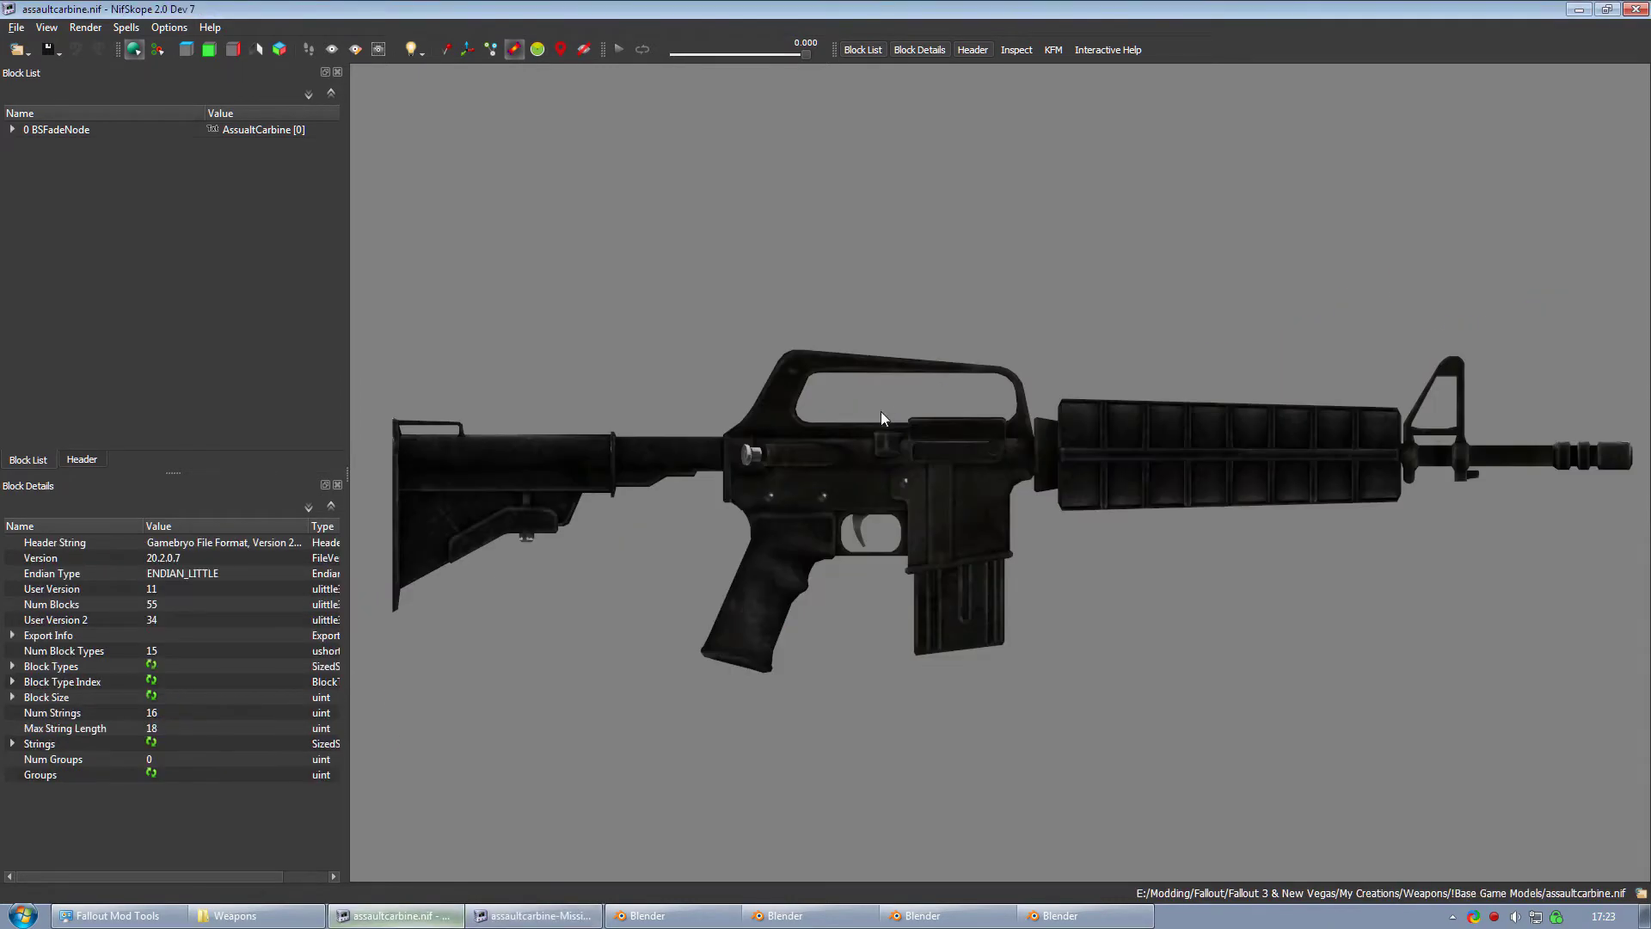
pyautogui.click(934, 477)
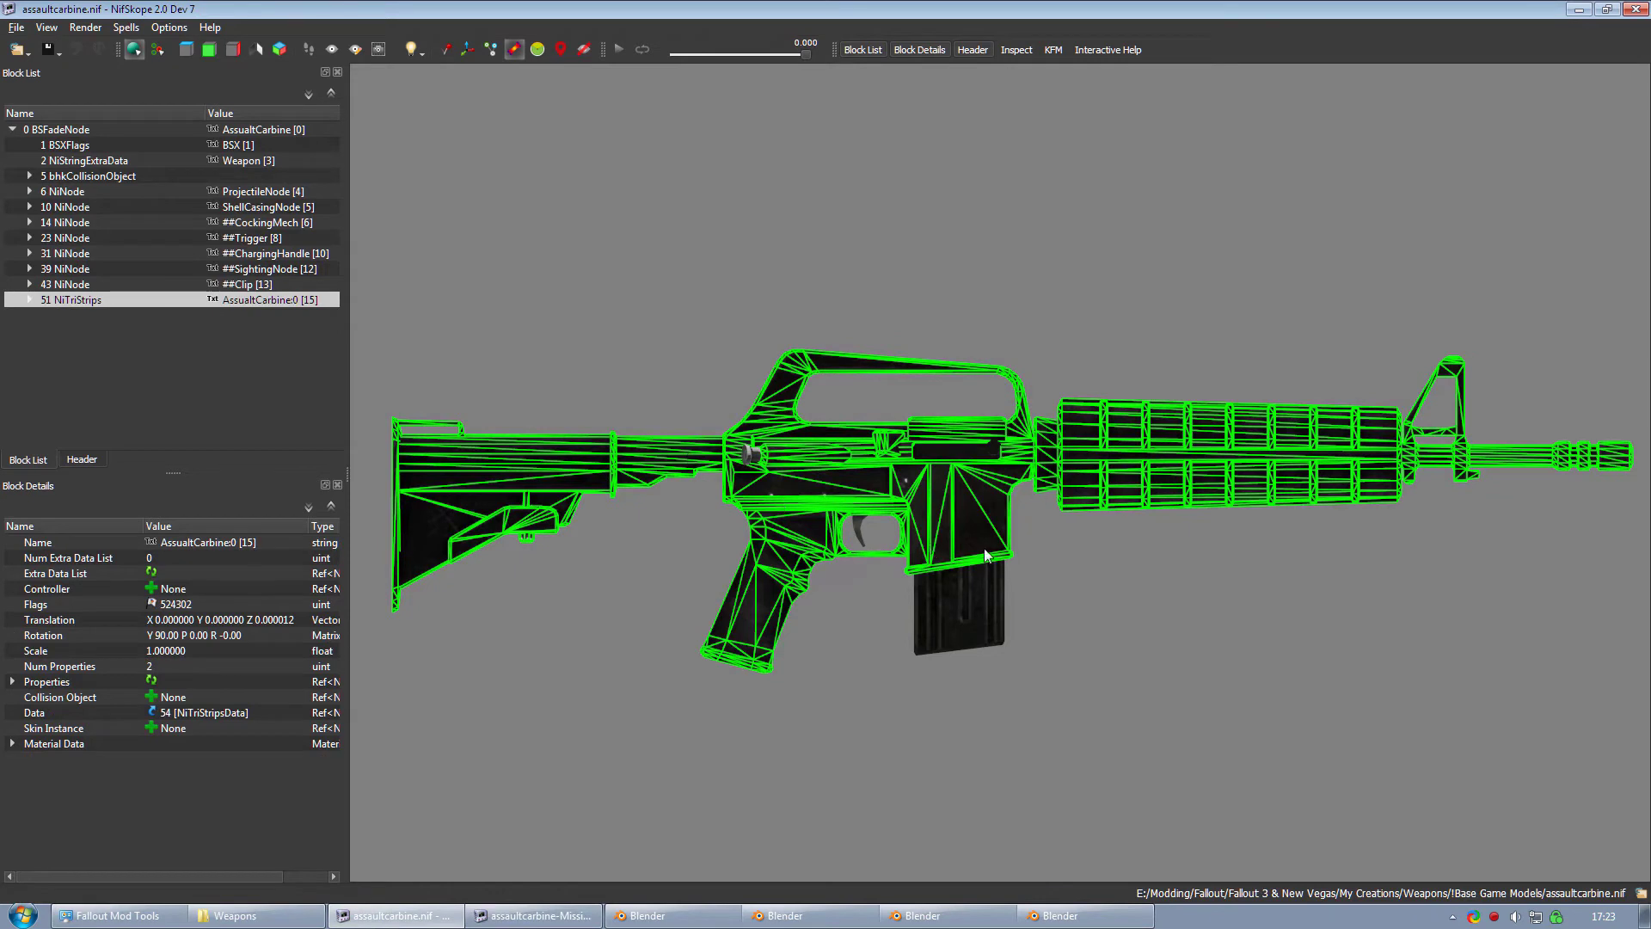
pyautogui.click(30, 299)
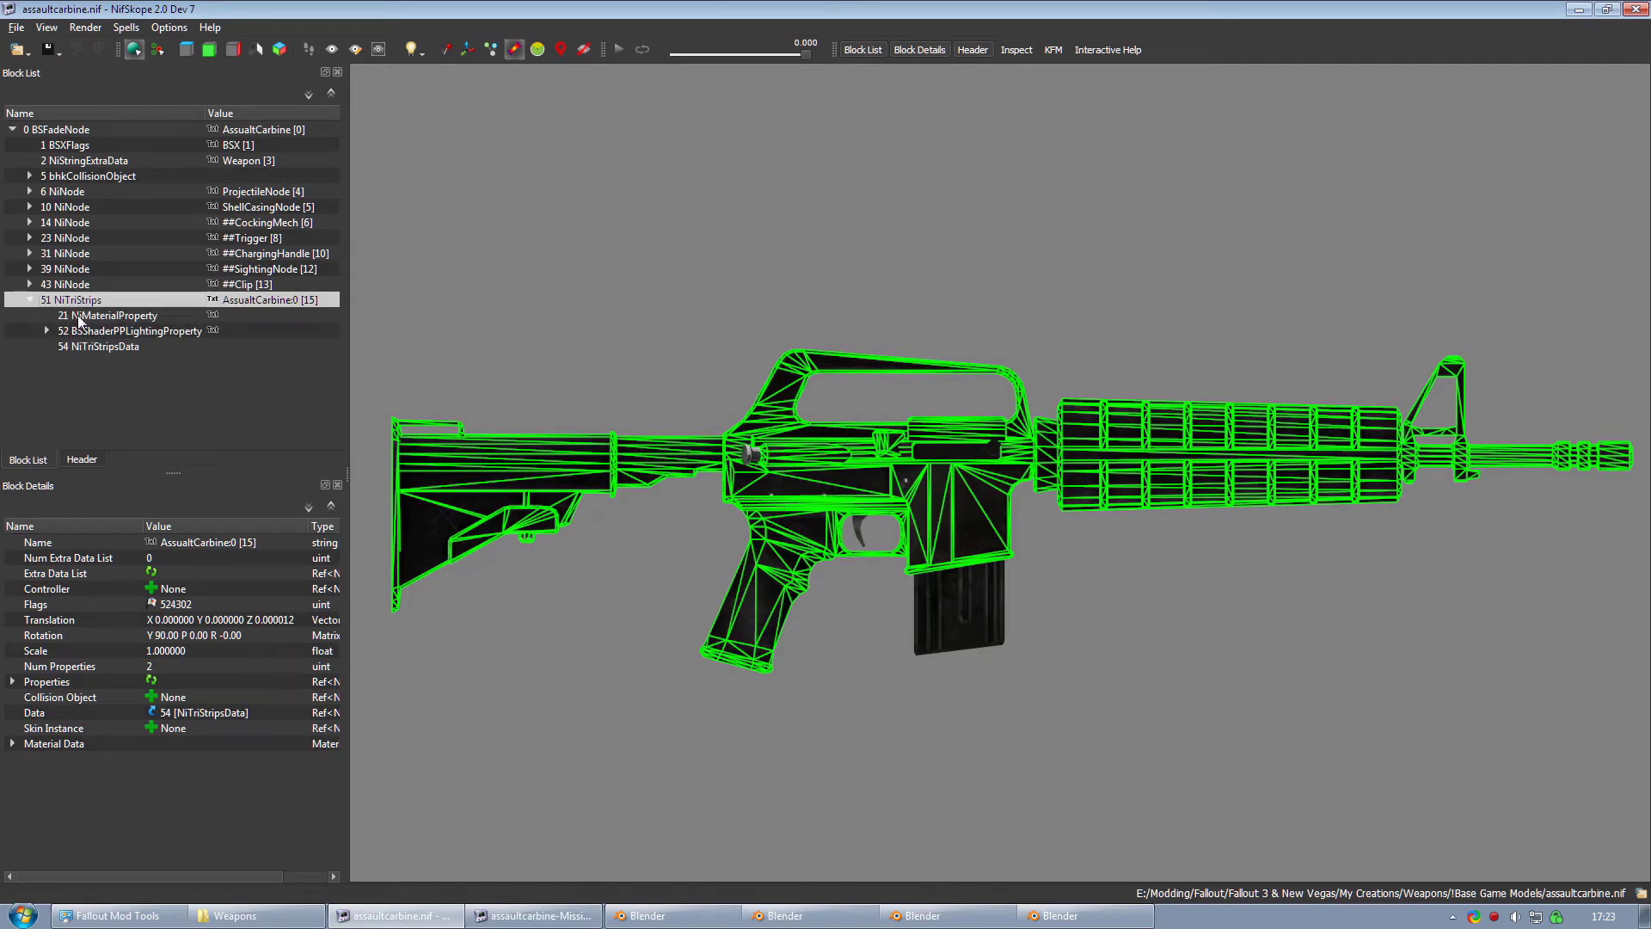
pyautogui.moveTo(74, 320)
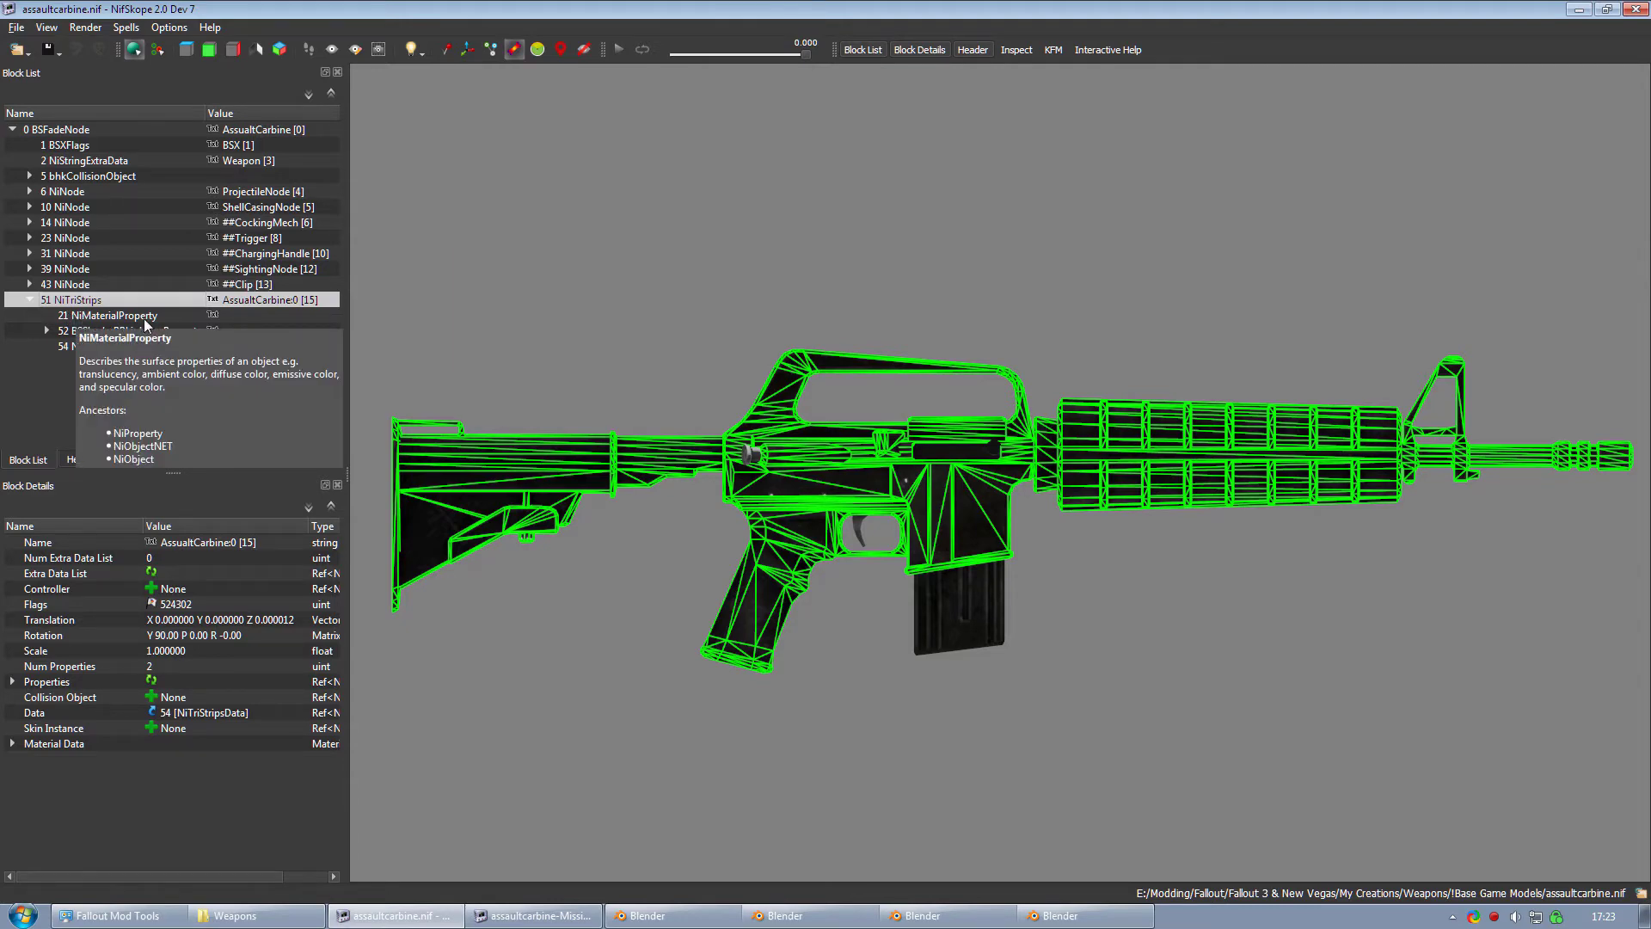
# Compare against the exported window, then tilt and zoom the original carbine's receiver
pyautogui.click(533, 915)
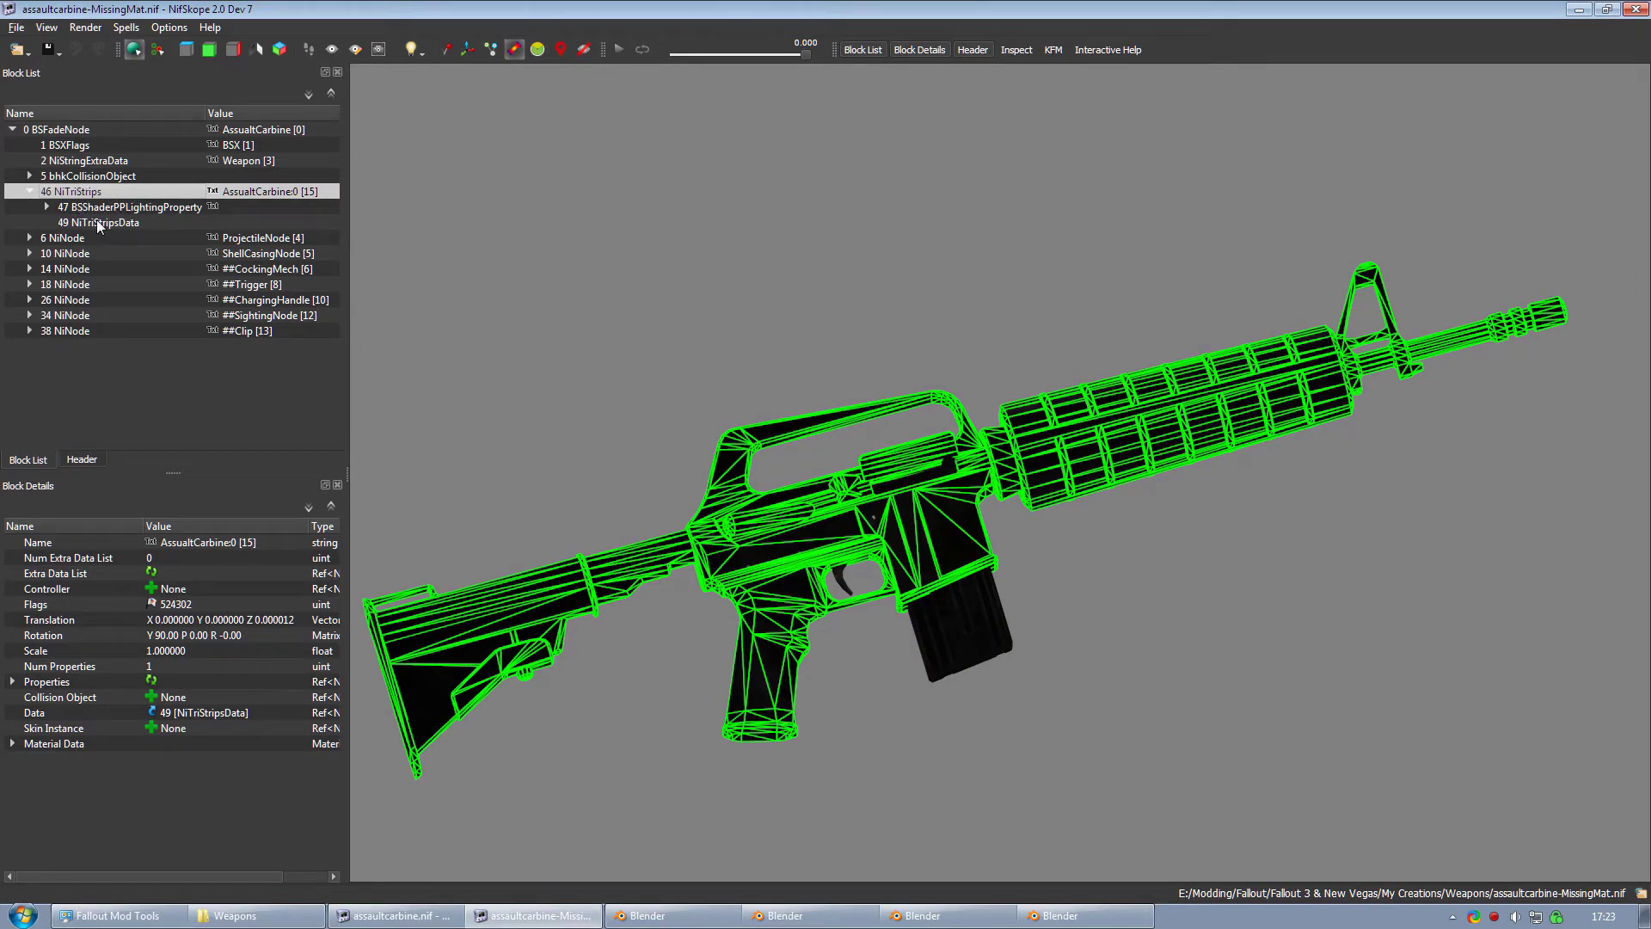
pyautogui.click(392, 915)
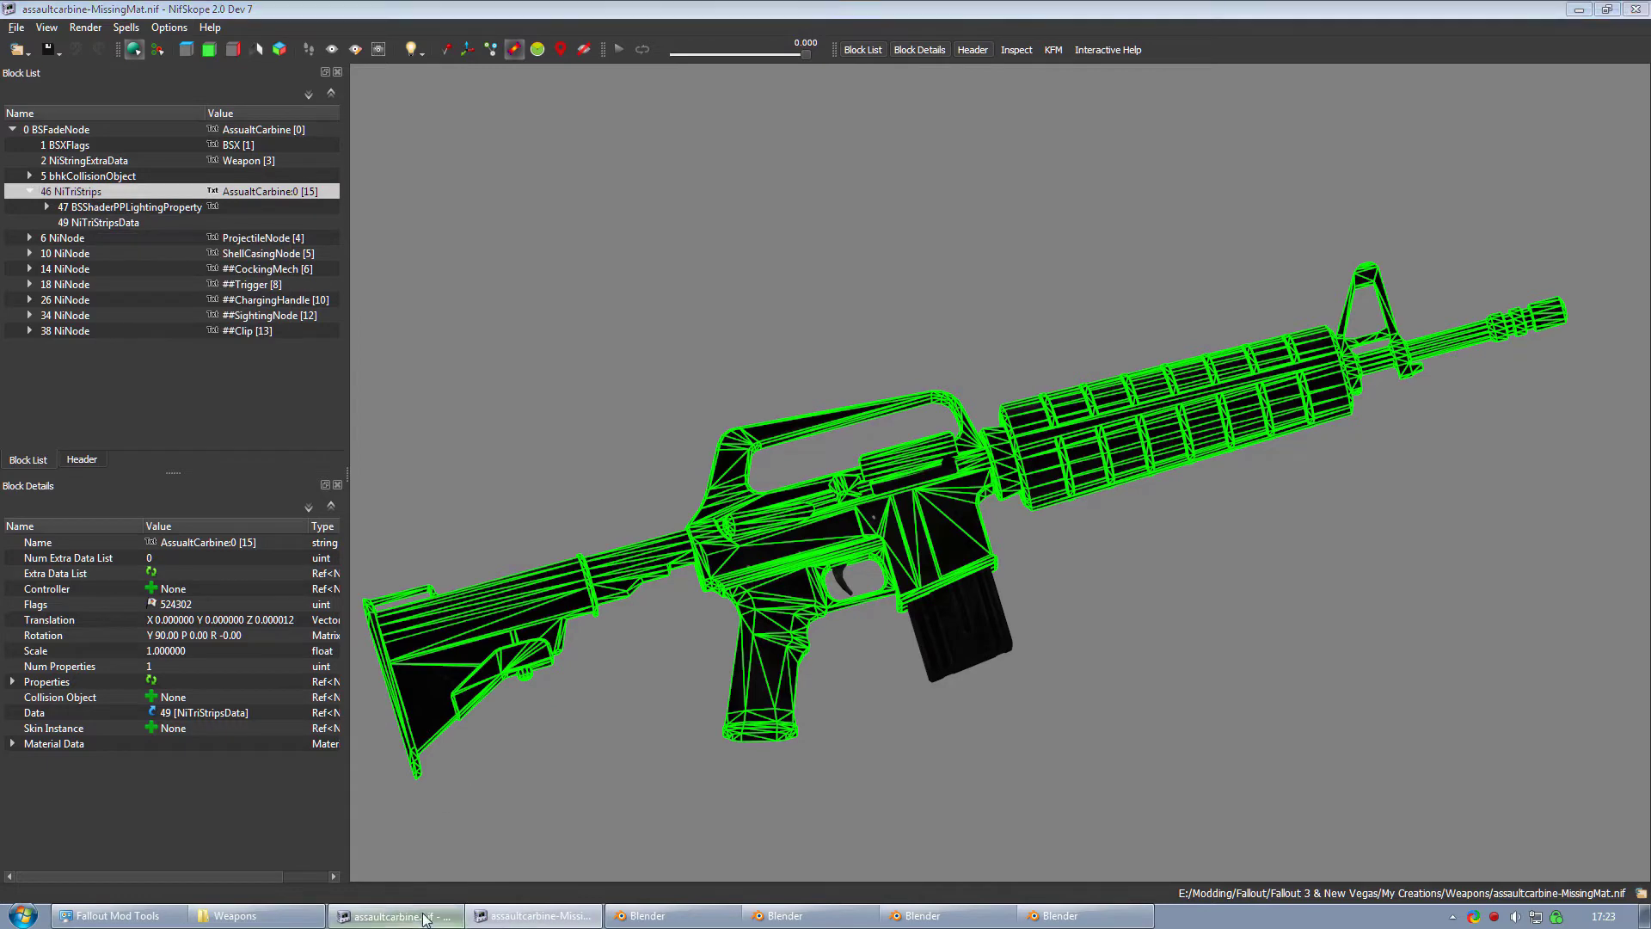
pyautogui.moveTo(684, 612); pyautogui.dragTo(684, 562)
pyautogui.scroll(3, 684, 563)
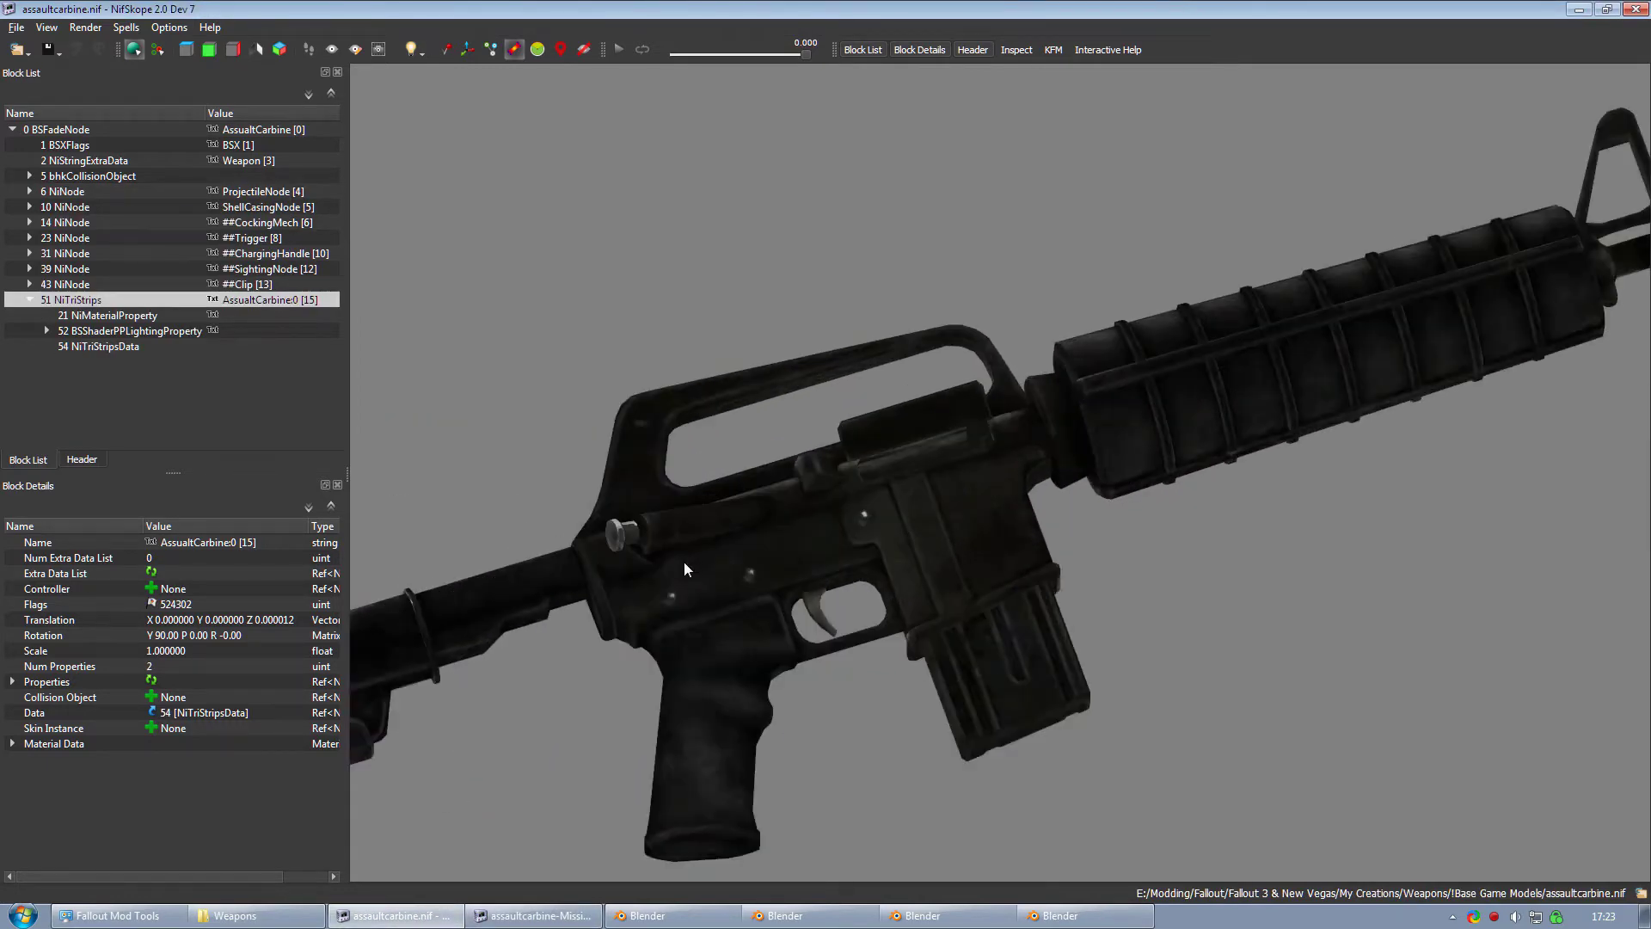
# Remove the cocking mech's 18 NiTriStrips branch and expand the main 46 NiTriStrips mesh
pyautogui.click(621, 534)
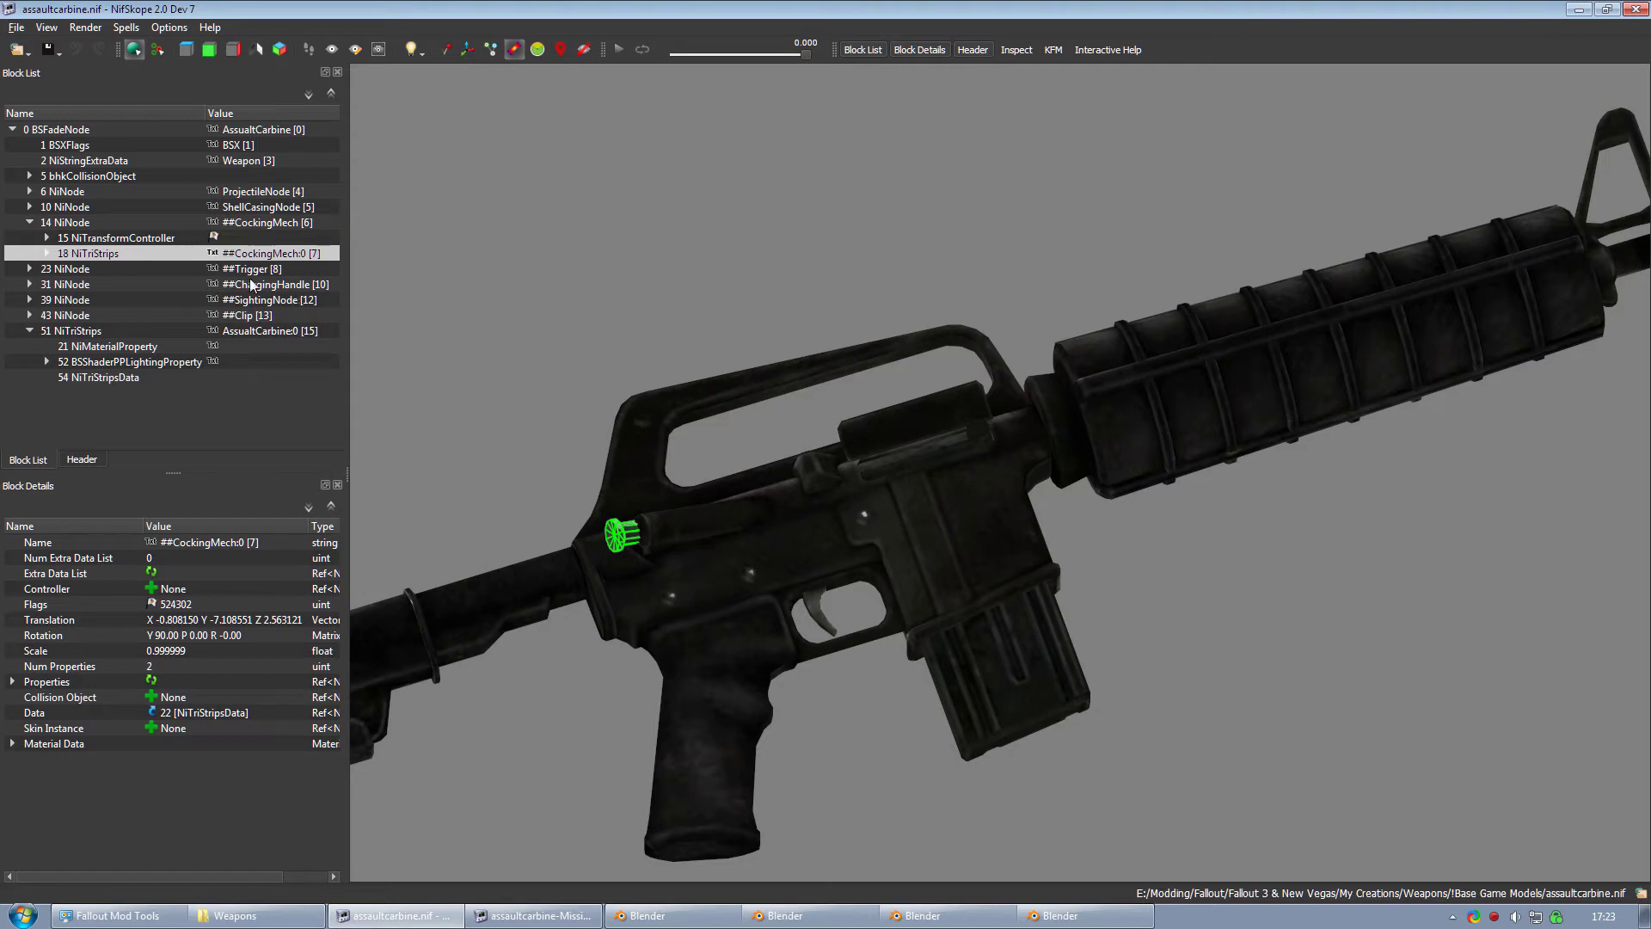
pyautogui.rightClick(215, 247)
pyautogui.moveTo(252, 249)
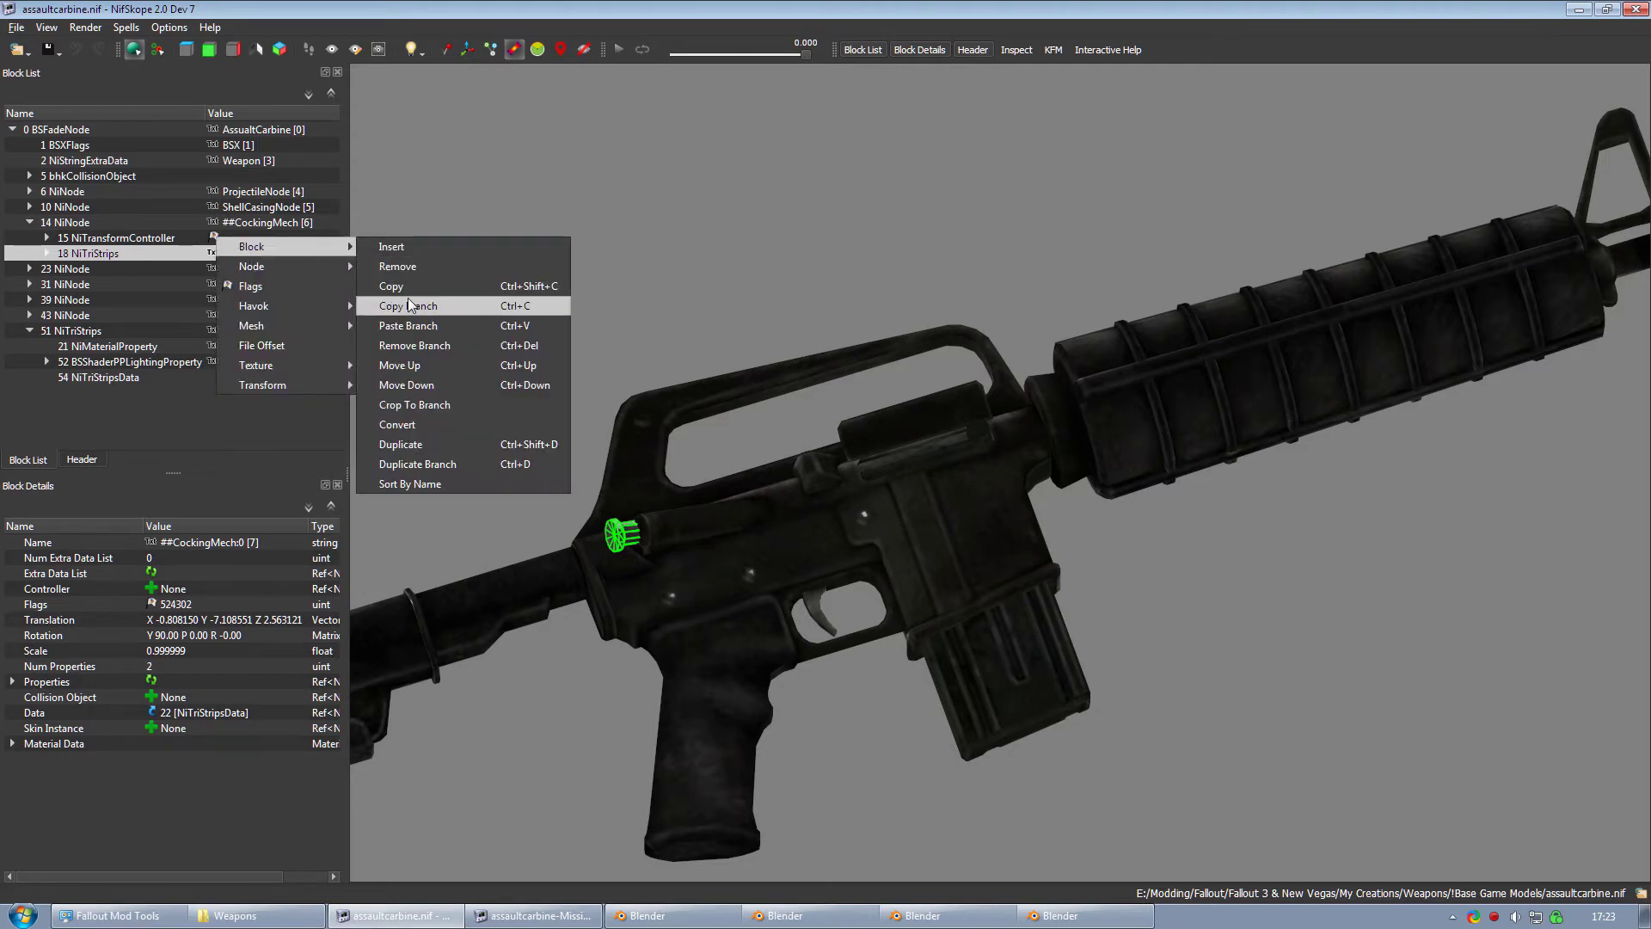
pyautogui.click(414, 346)
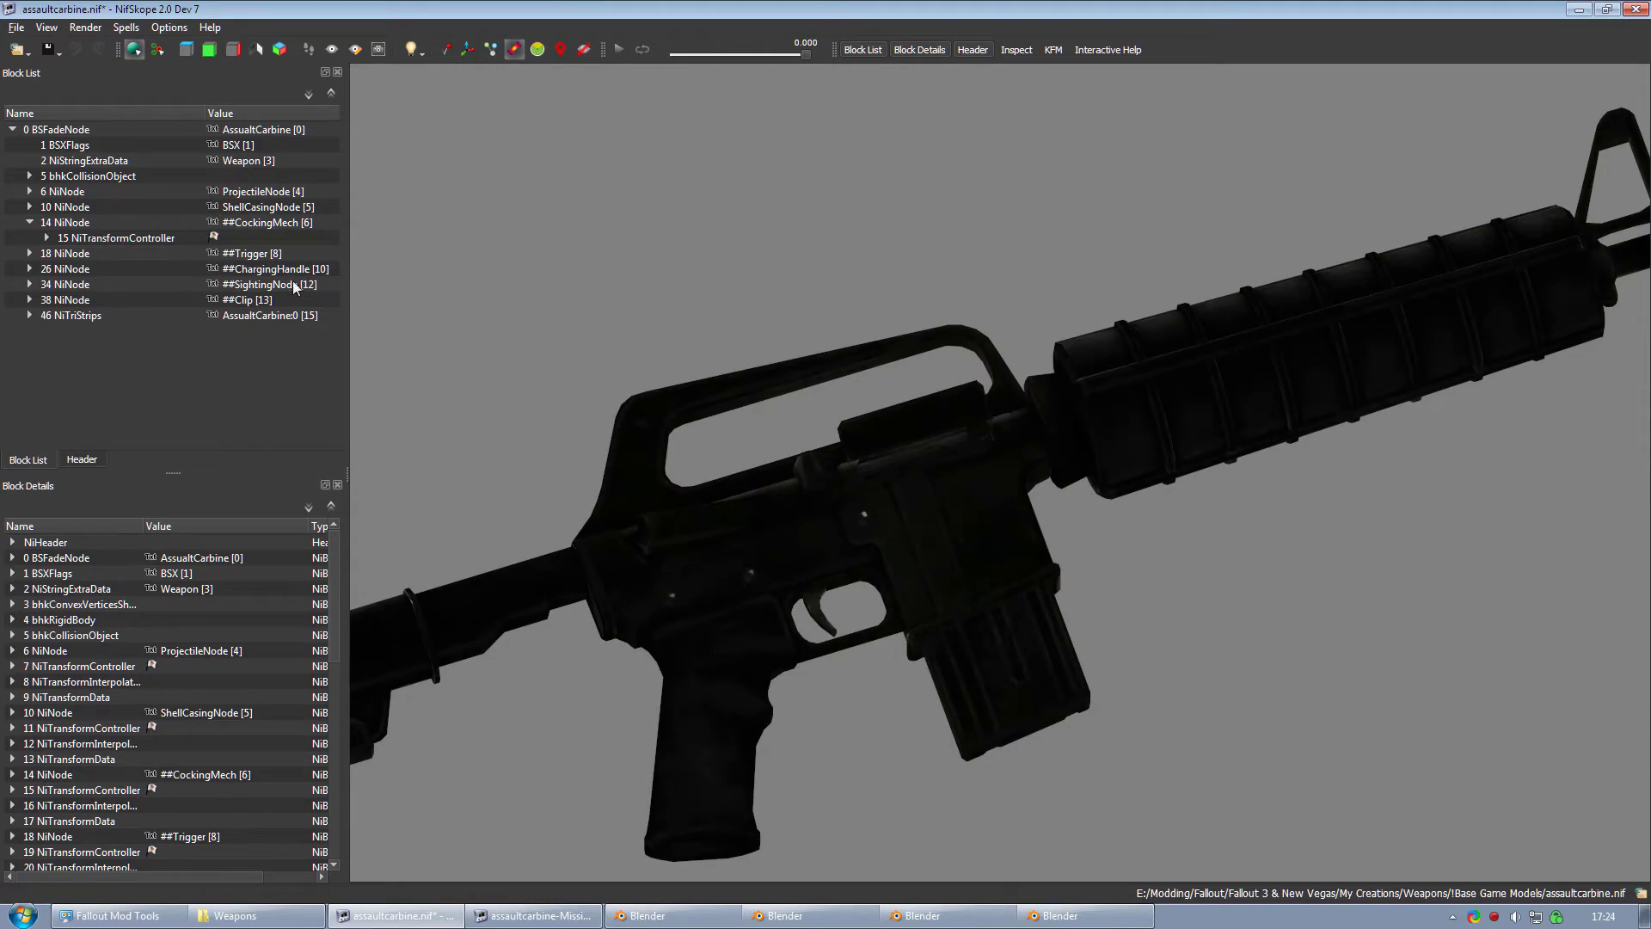
pyautogui.click(953, 528)
pyautogui.click(31, 316)
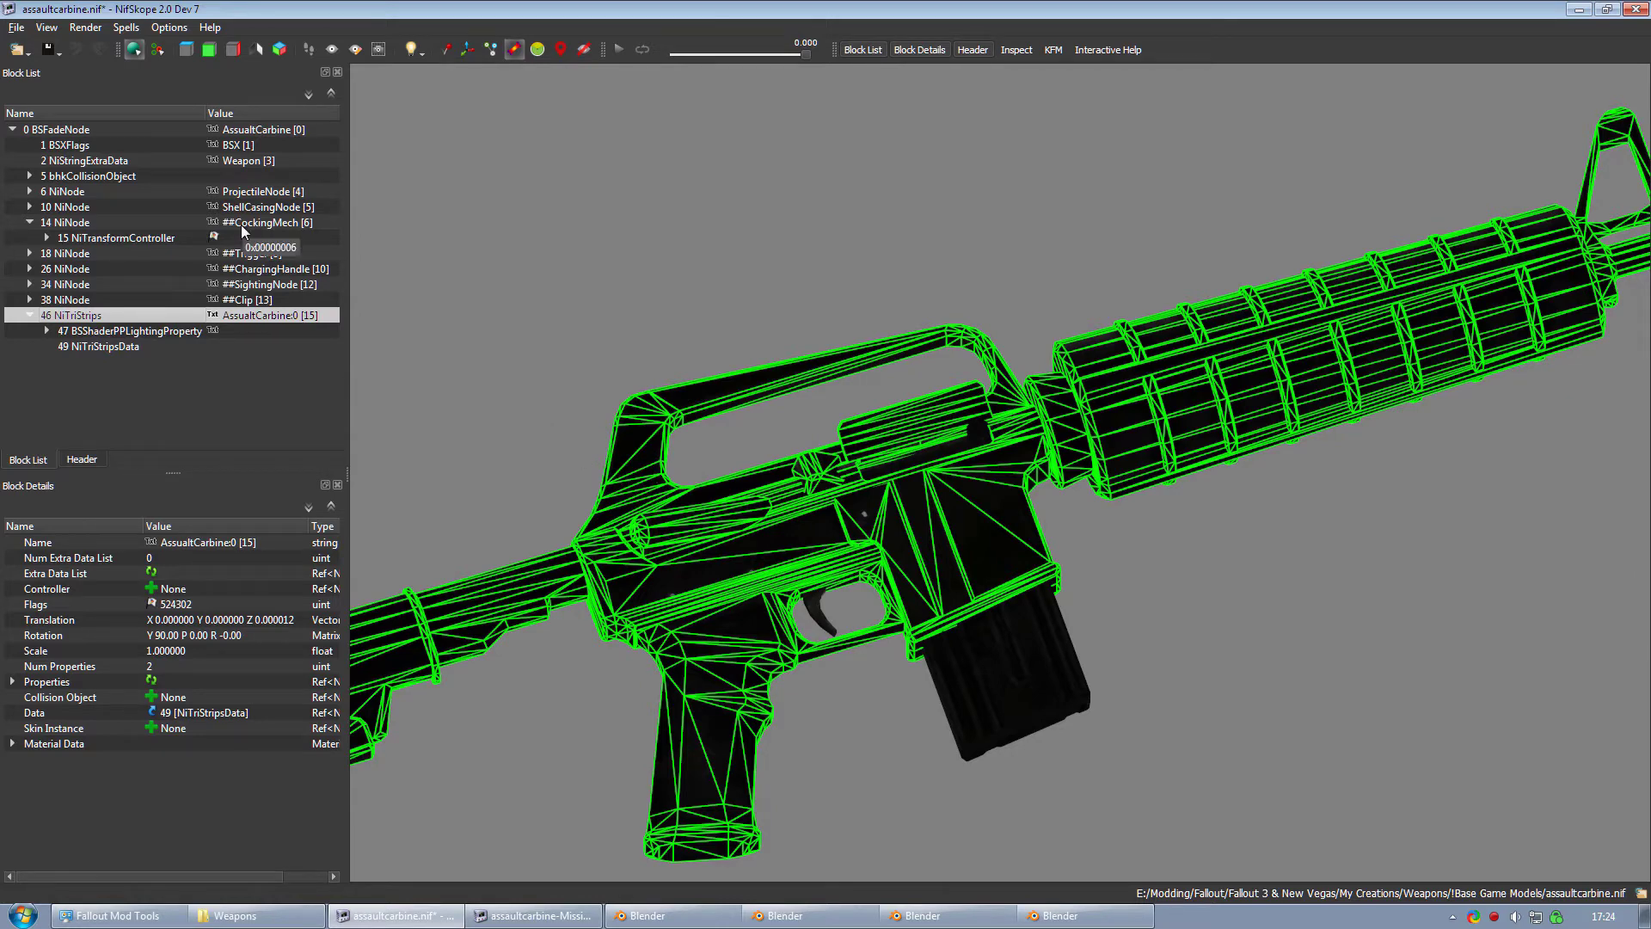
# Reopen assaultcarbine.nif from the recent files, discarding the unsaved changes
pyautogui.click(16, 27)
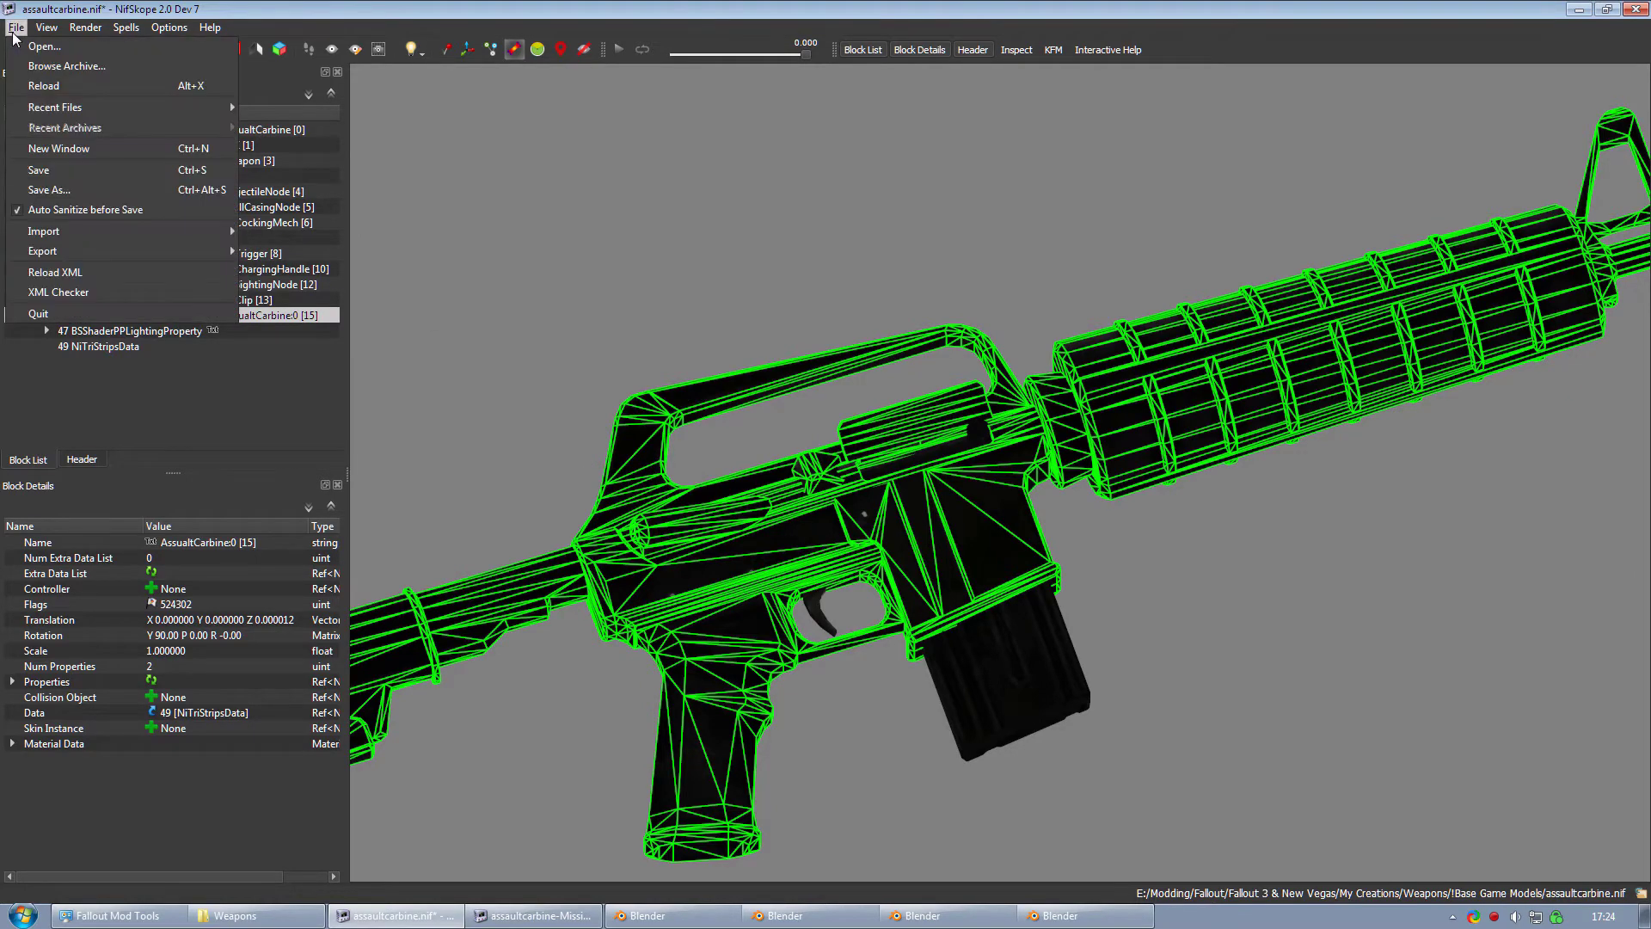
pyautogui.click(60, 151)
pyautogui.click(26, 54)
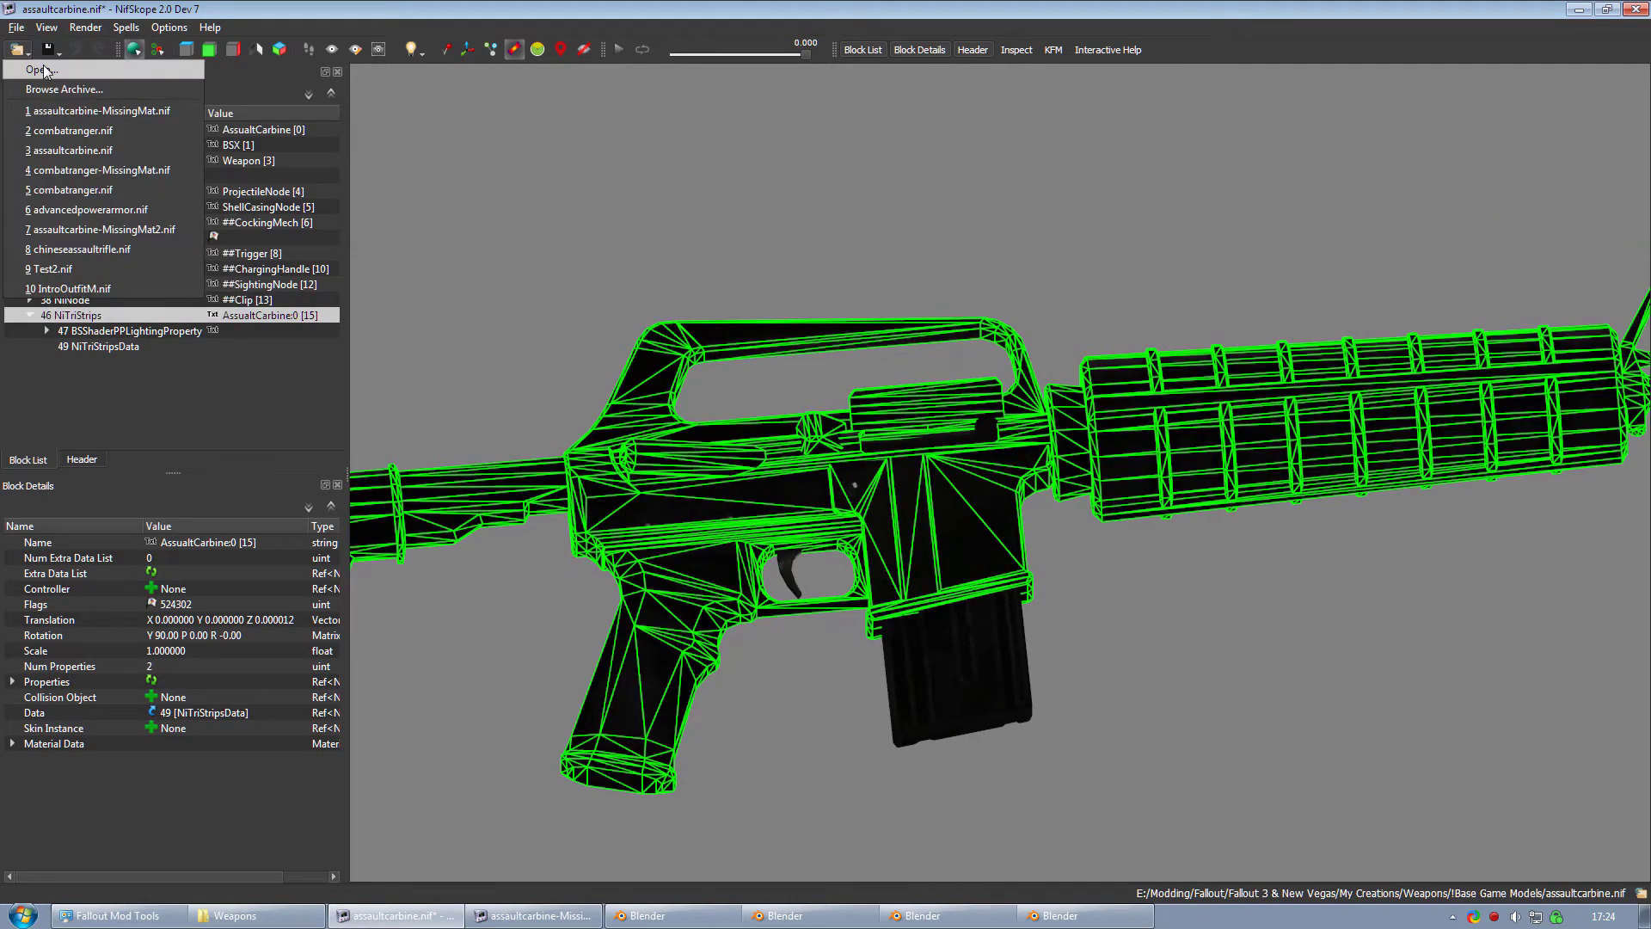
pyautogui.click(77, 151)
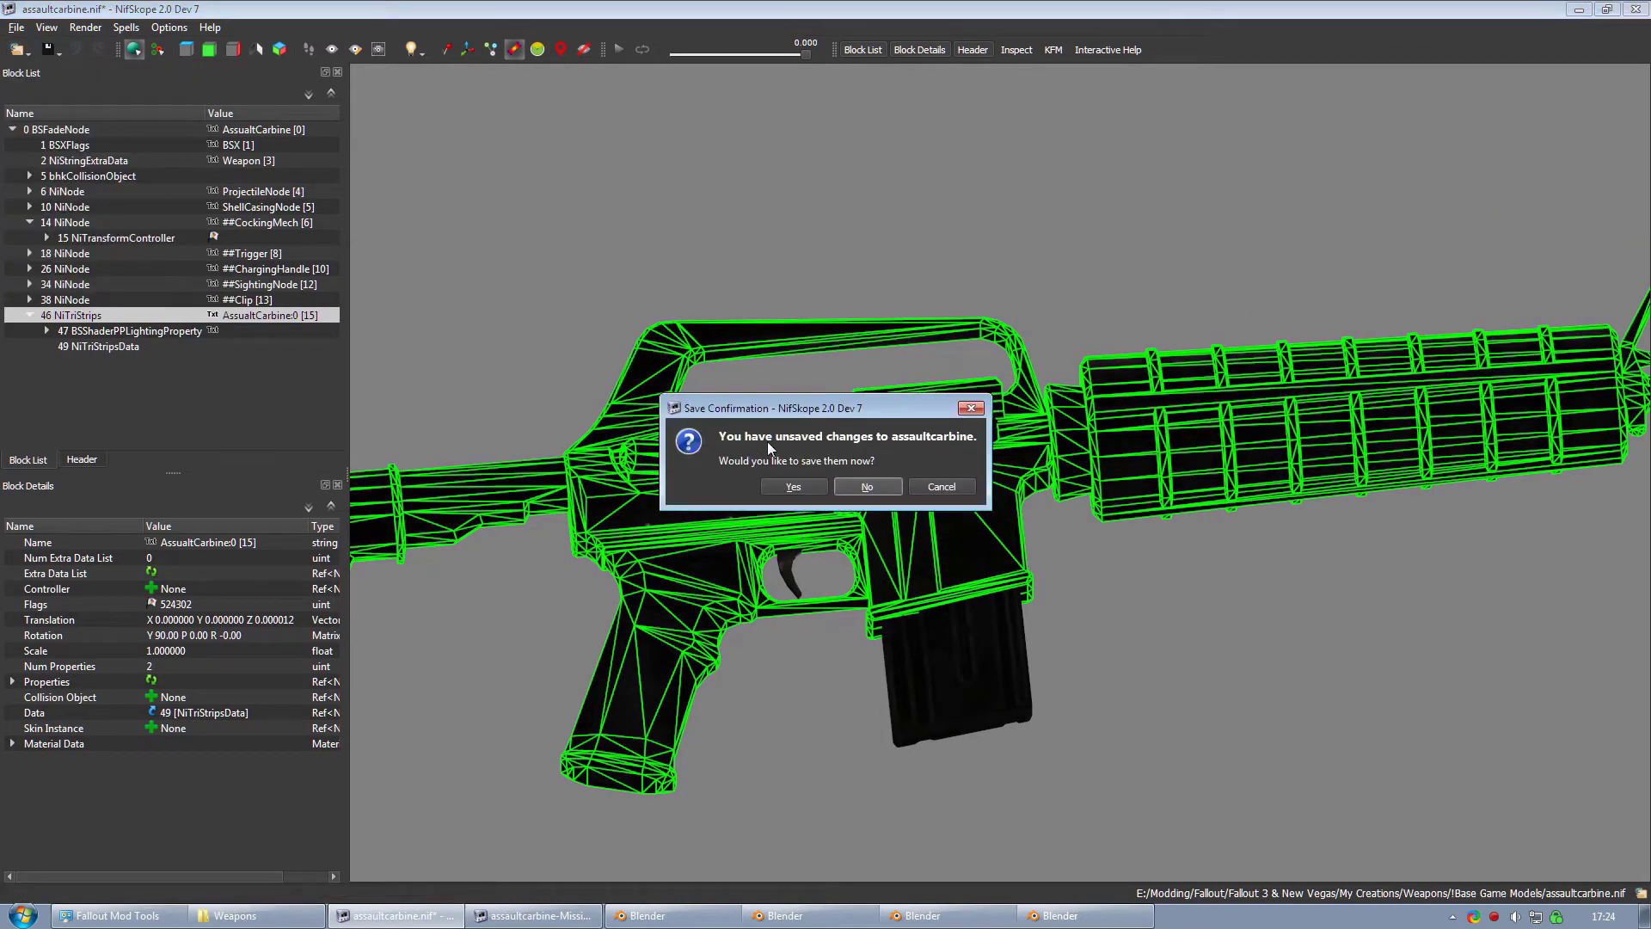
pyautogui.click(866, 487)
pyautogui.scroll(4, 860, 627)
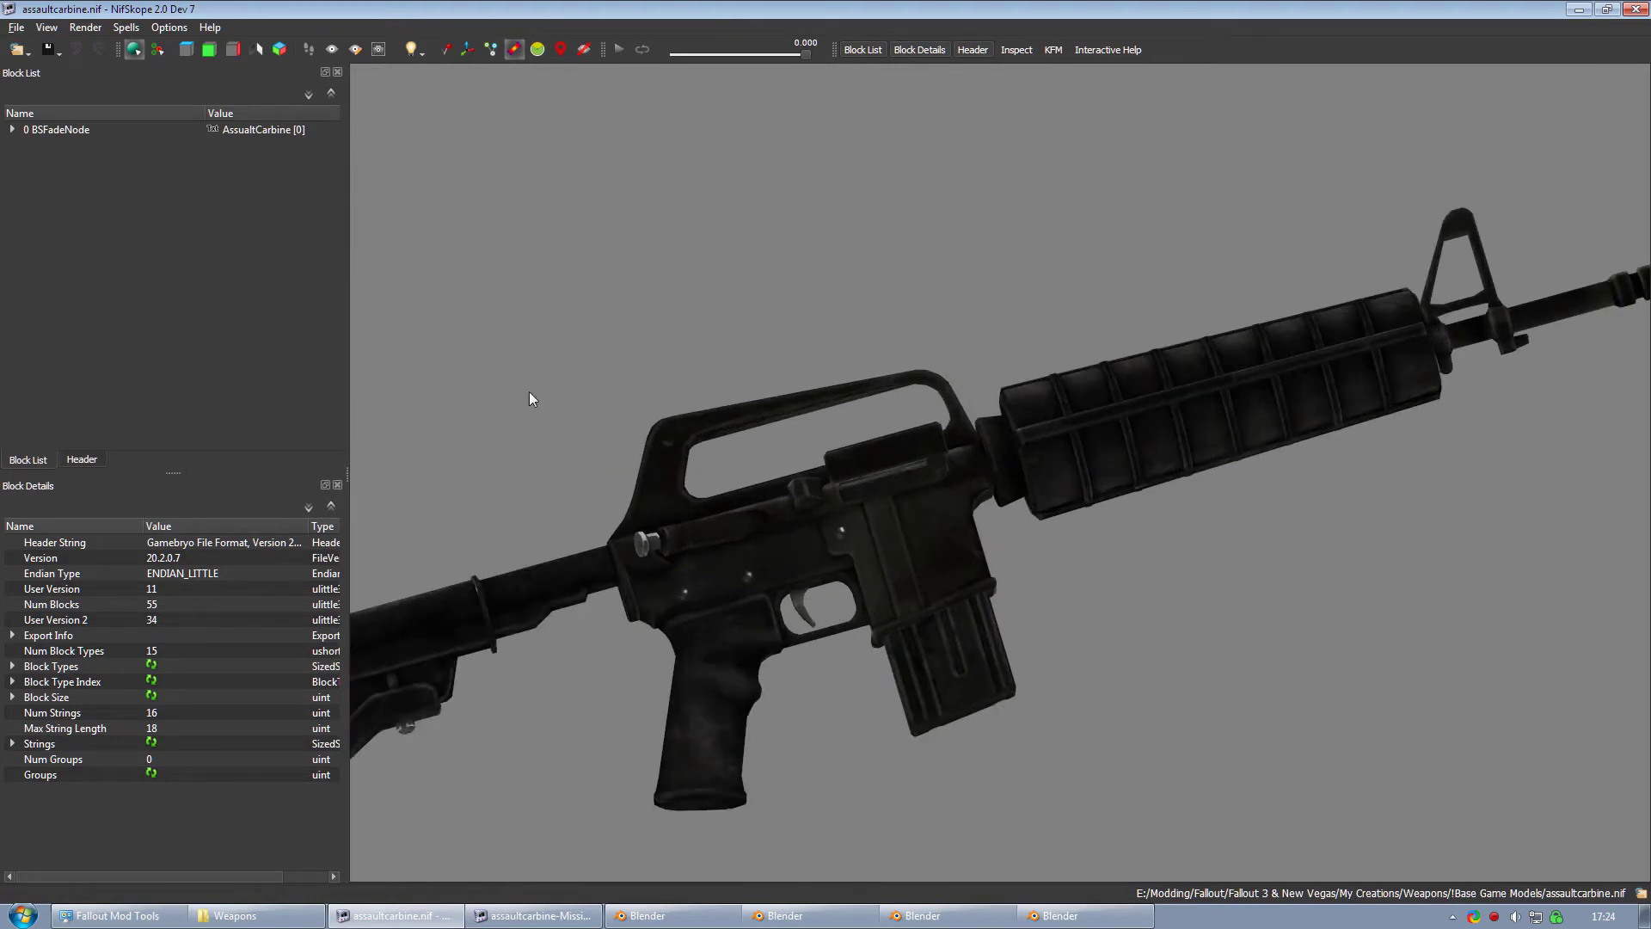
# Run Spells > Optimize > Split Properties so each mesh gets its own properties
pyautogui.click(126, 28)
pyautogui.moveTo(147, 129)
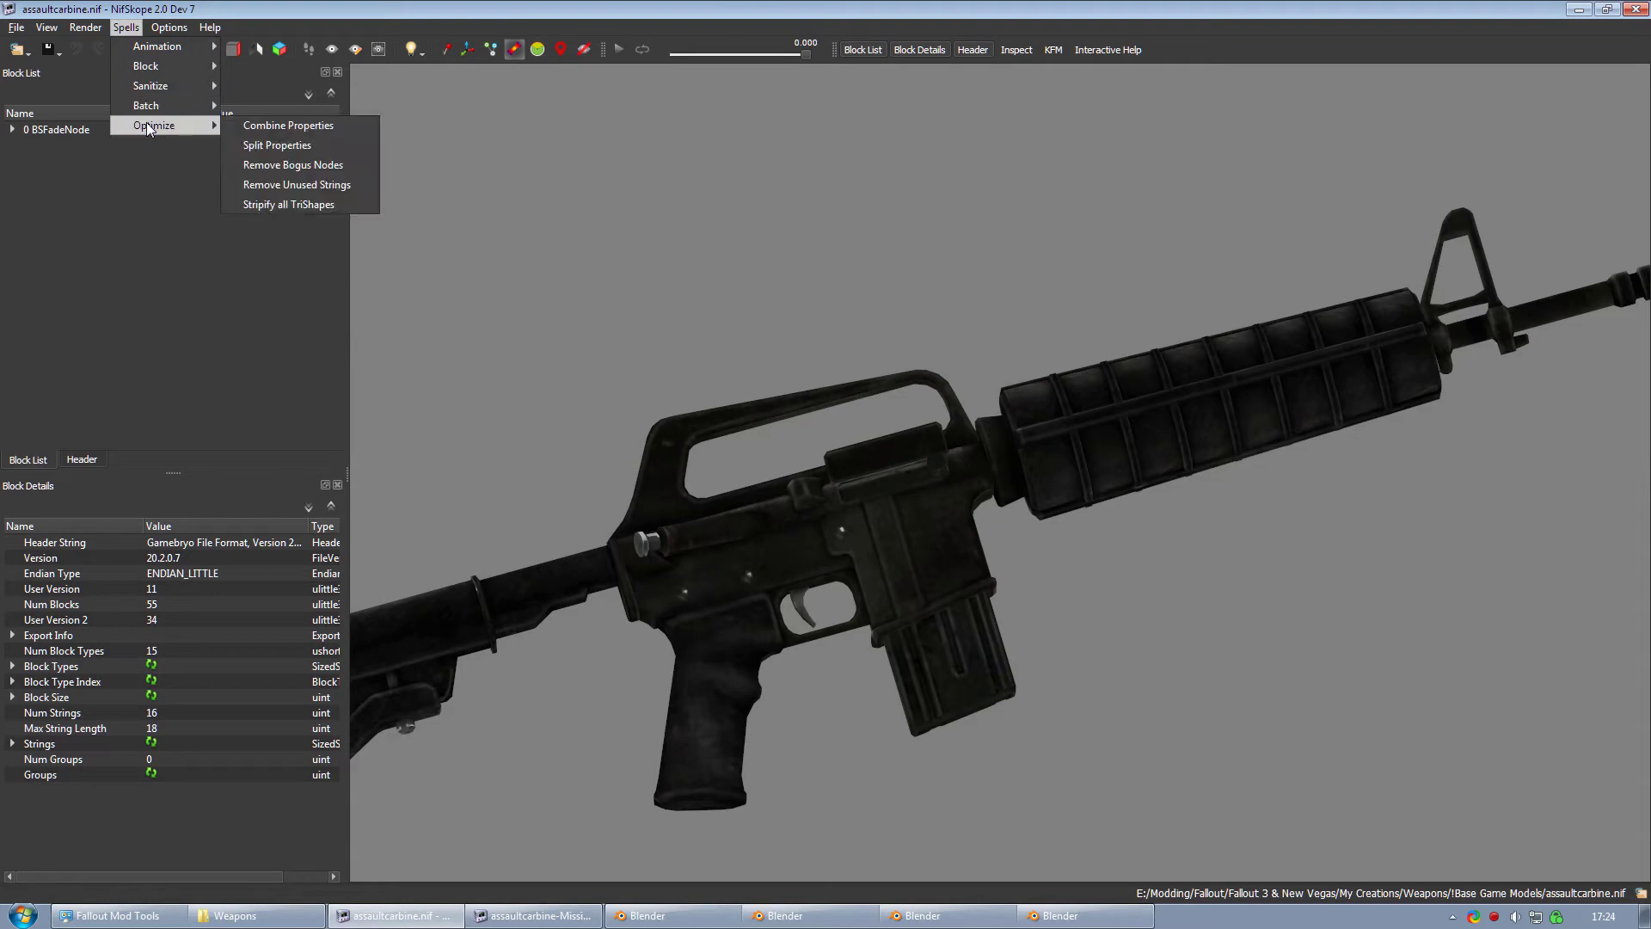
pyautogui.click(301, 147)
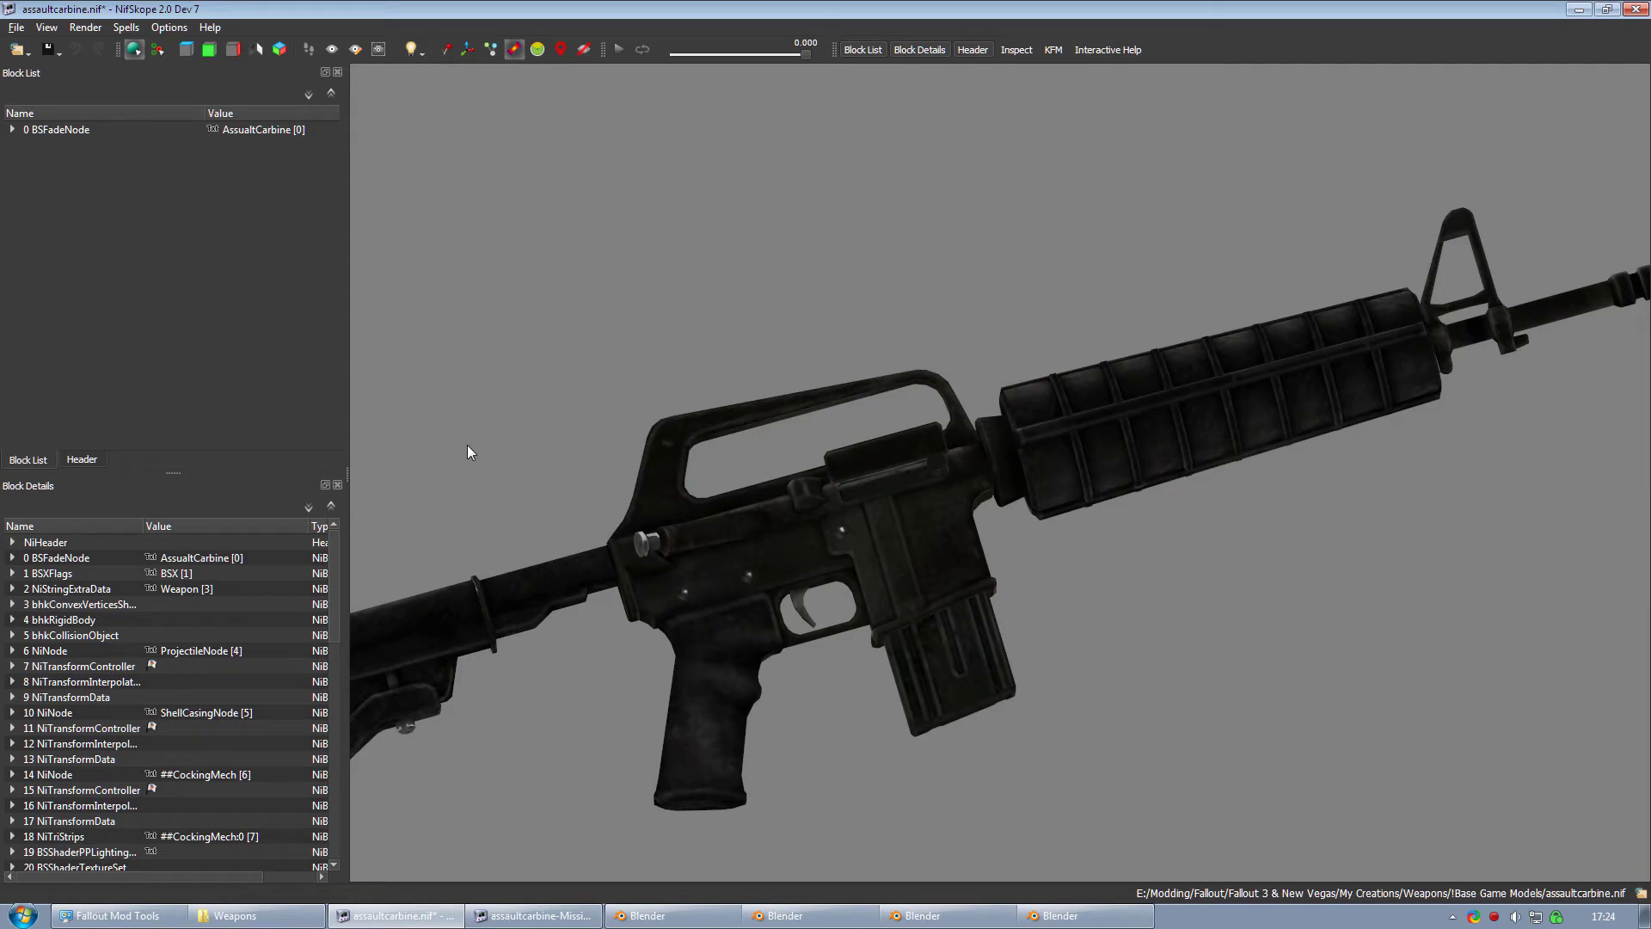
# Expand BSFadeNode, 18 NiTriStrips CockingMech:0, and 23 NiNode to reveal Trigger:0's properties
pyautogui.click(13, 129)
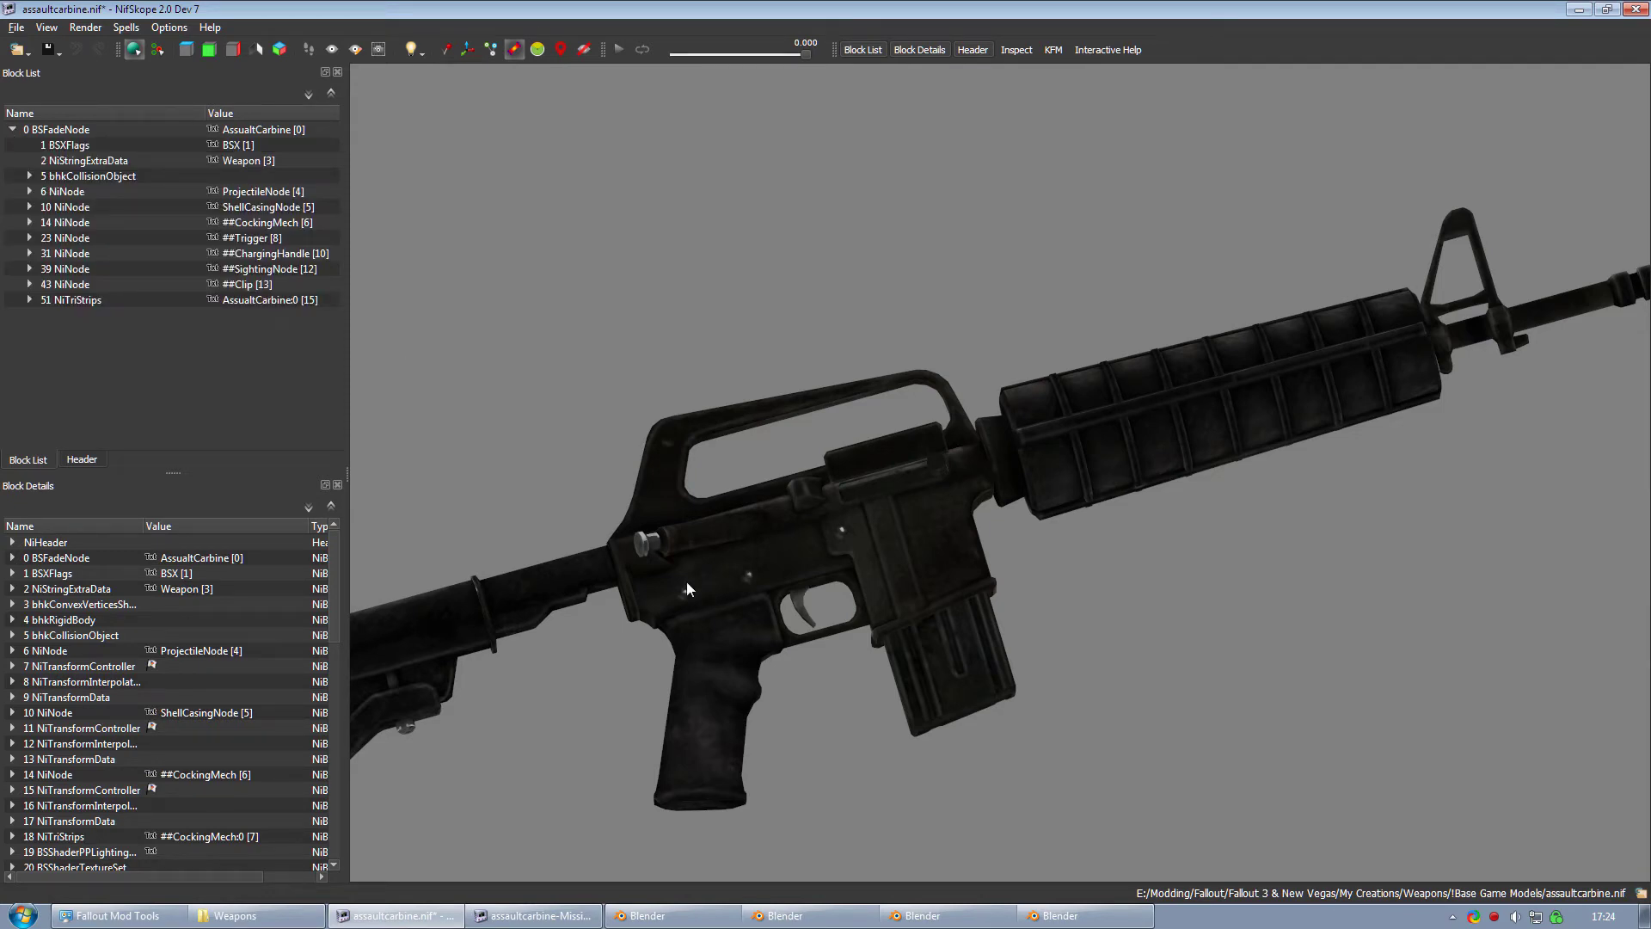
pyautogui.click(646, 547)
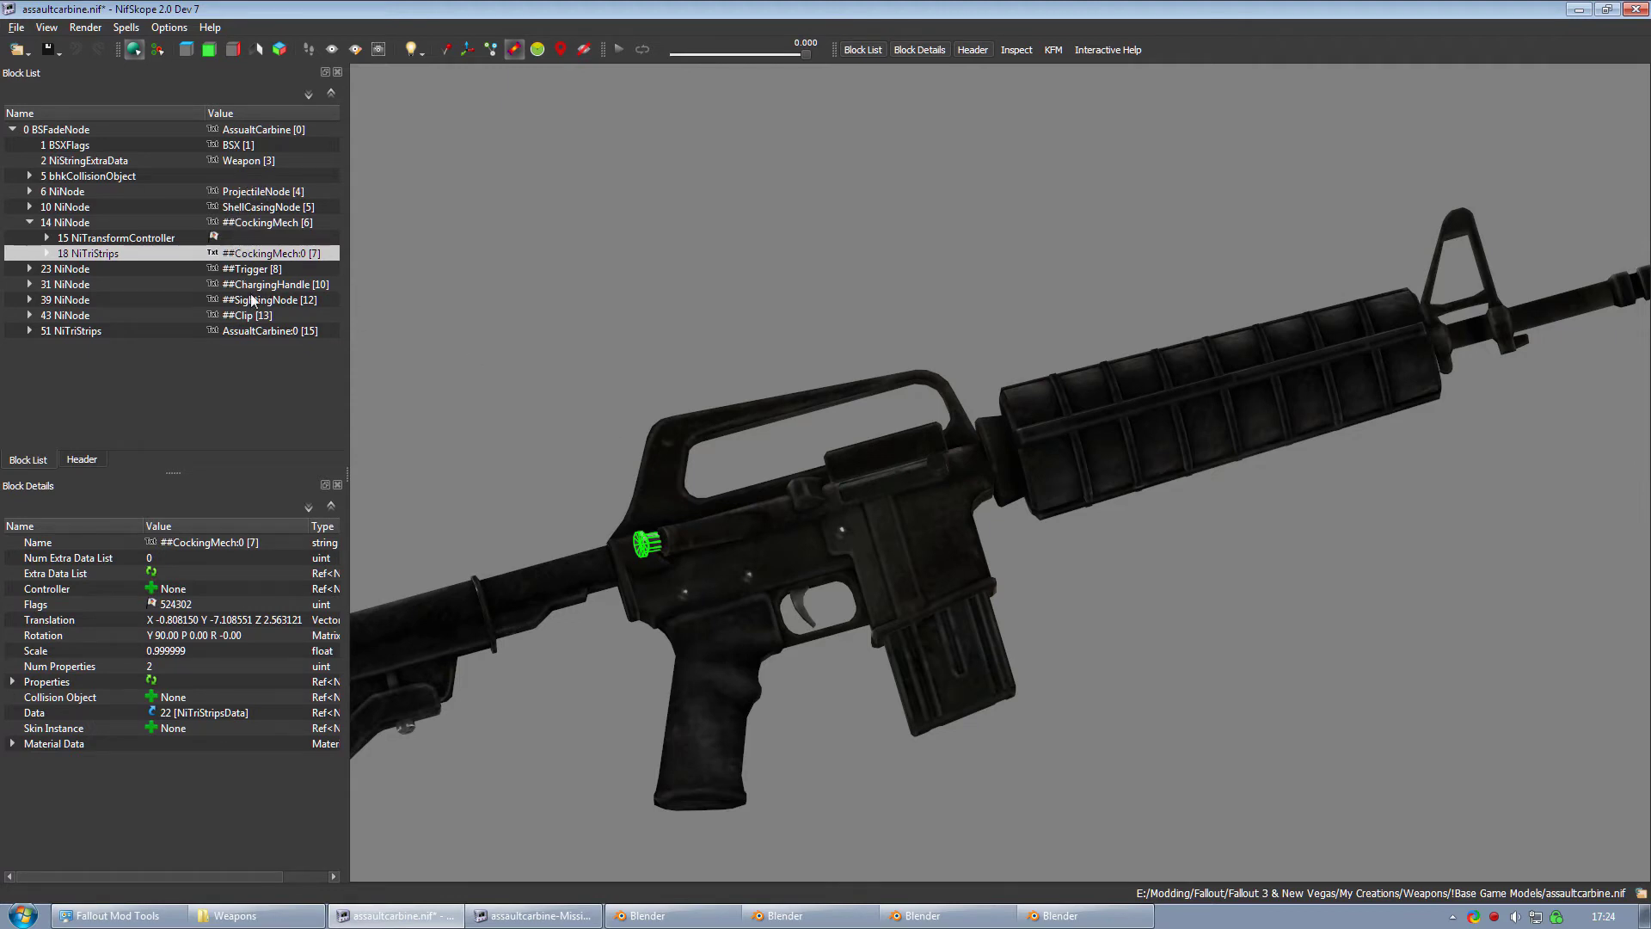
pyautogui.click(47, 253)
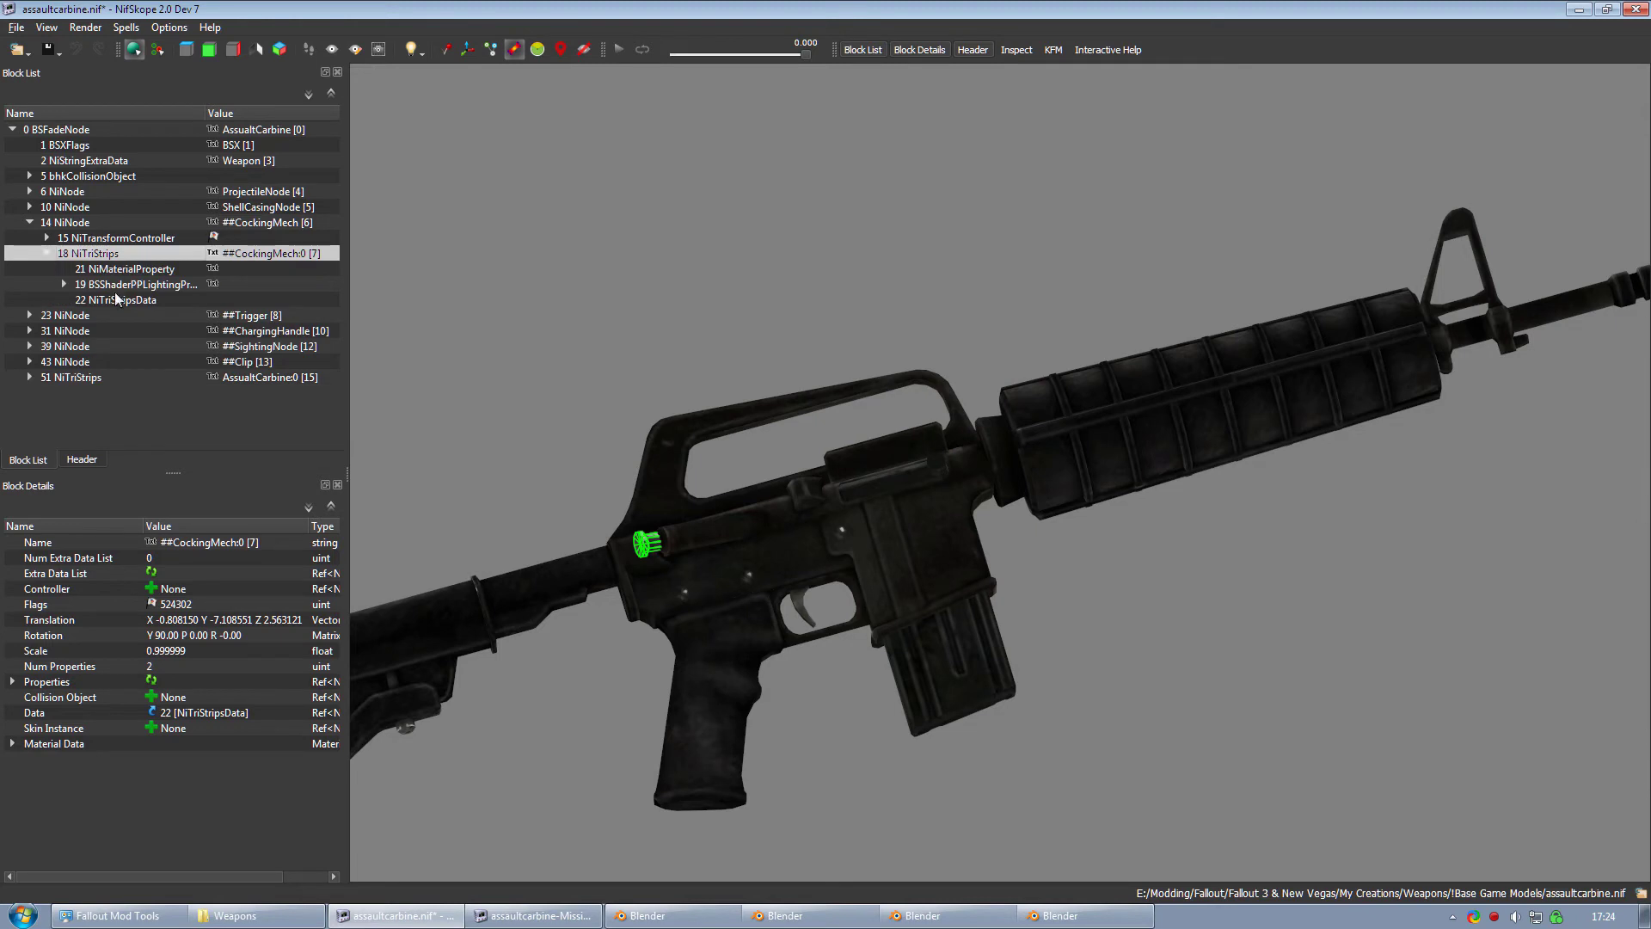
pyautogui.click(30, 315)
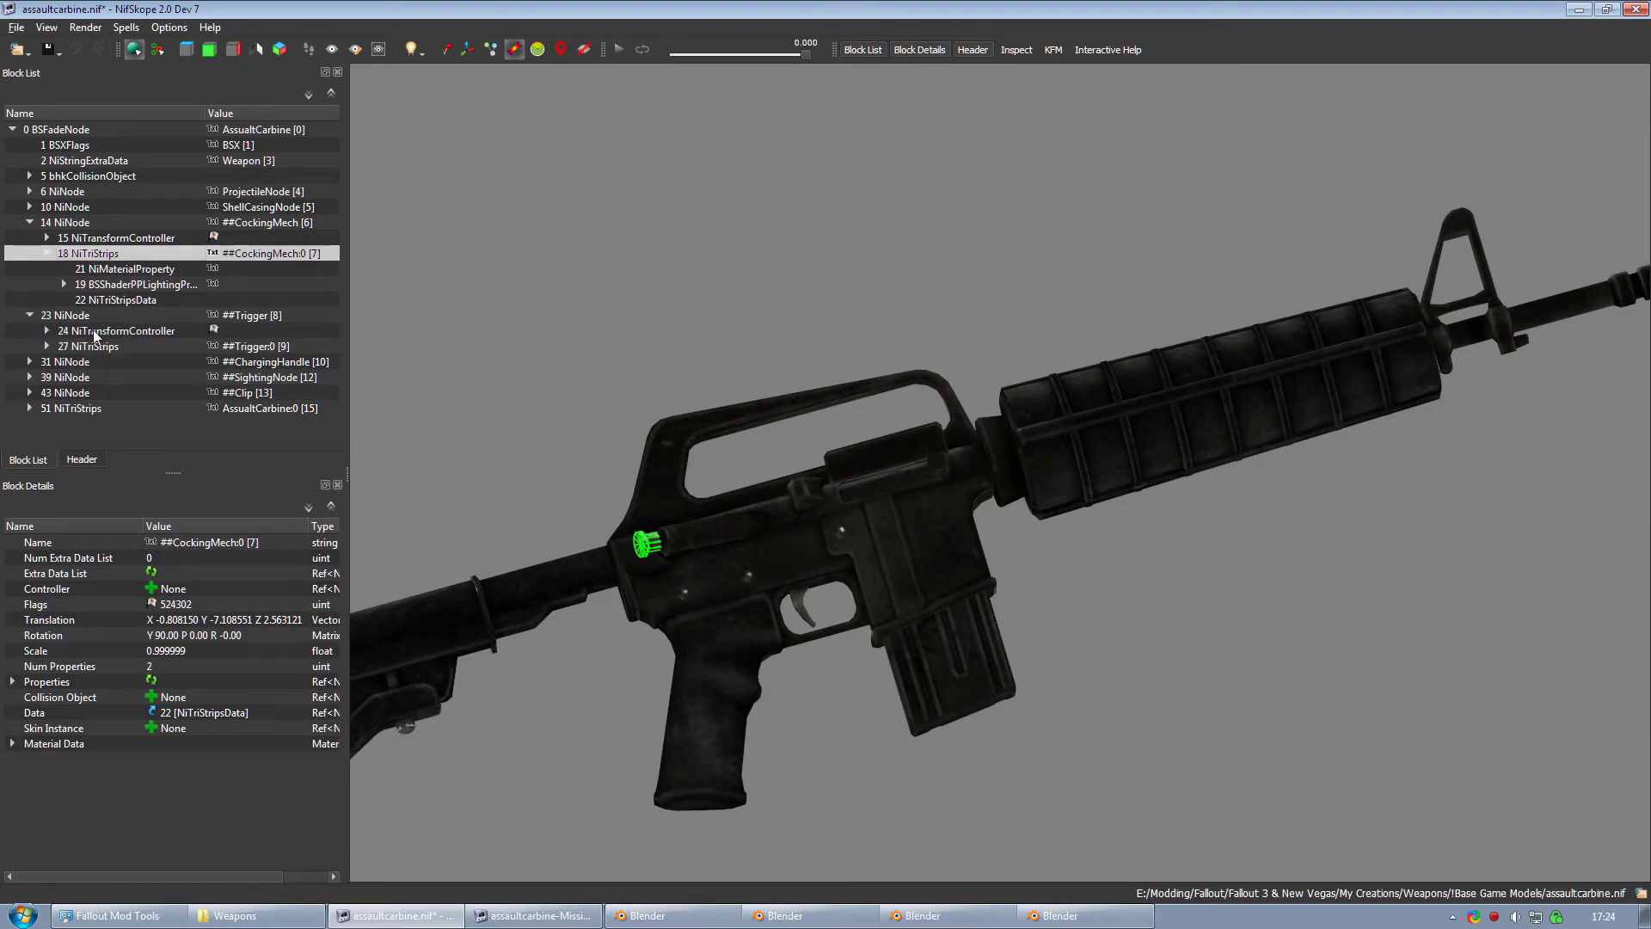
pyautogui.click(45, 346)
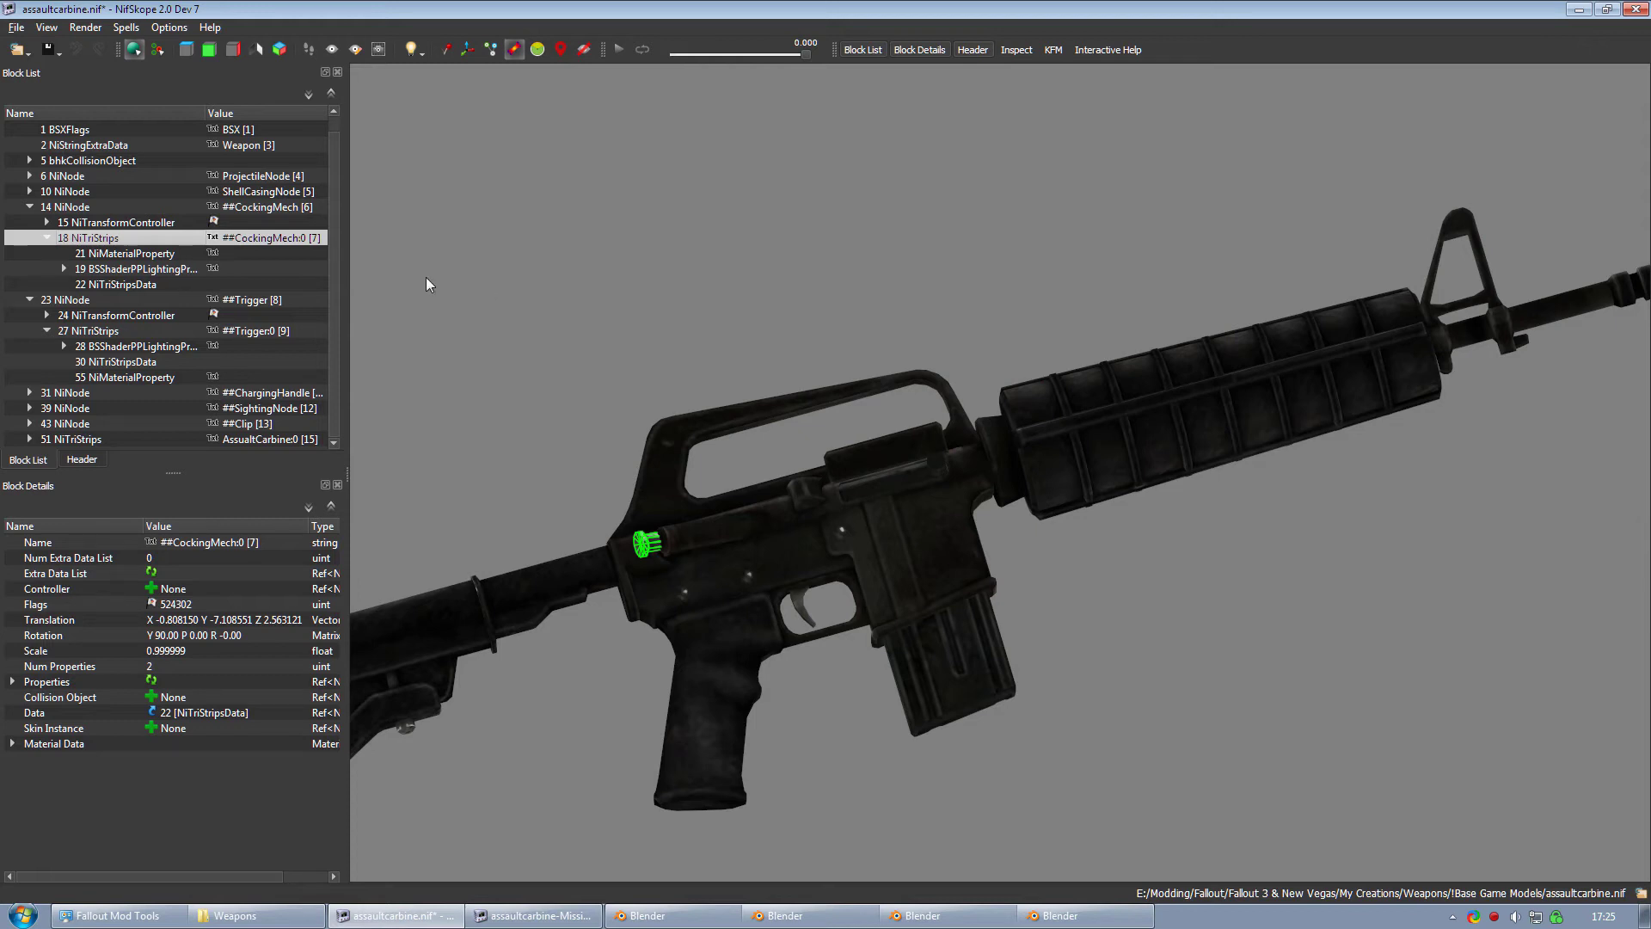
pyautogui.rightClick(238, 238)
pyautogui.moveTo(266, 230)
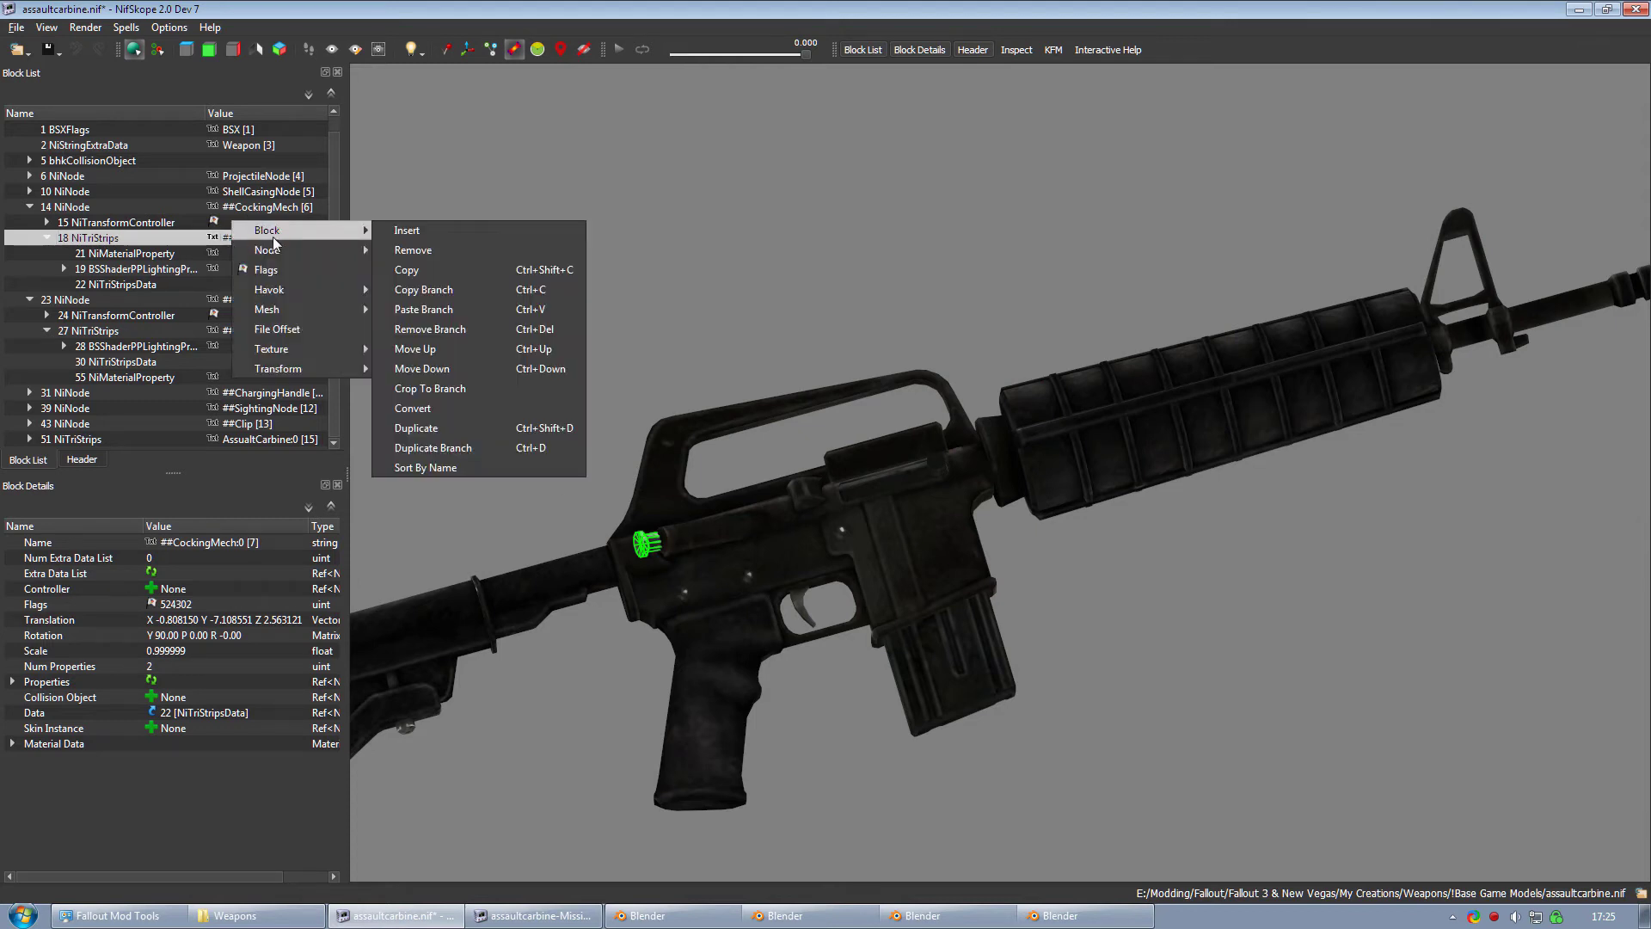
# Remove the 18 NiTriStrips branch and expand 46 NiTriStrips to show its material and shader
pyautogui.click(441, 331)
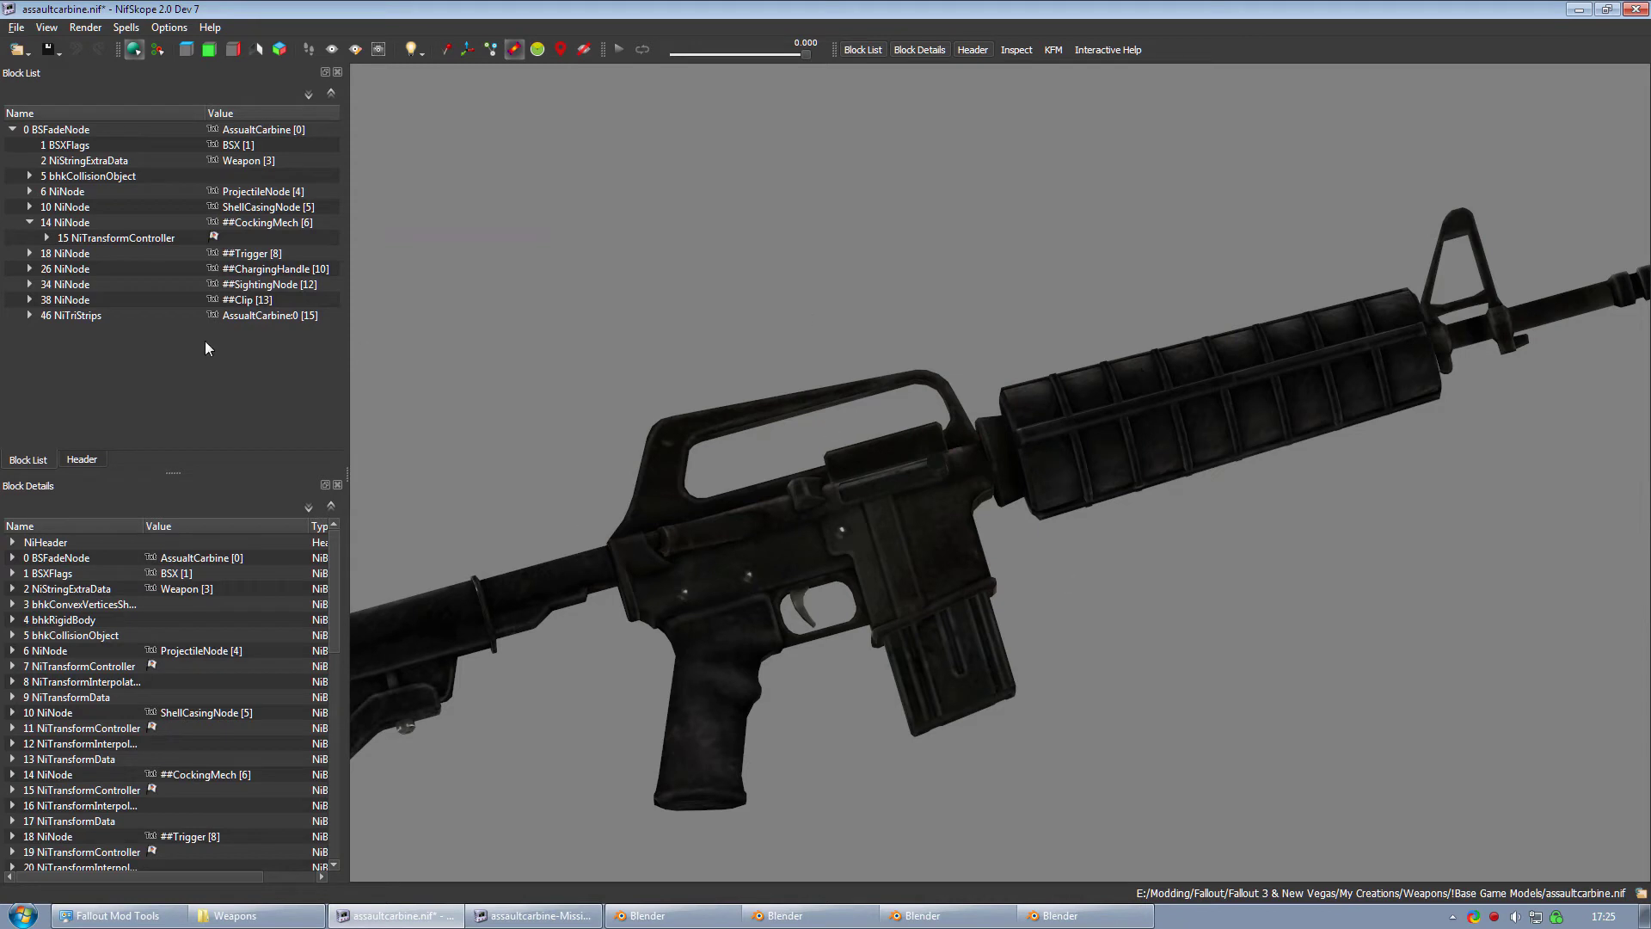
pyautogui.click(30, 315)
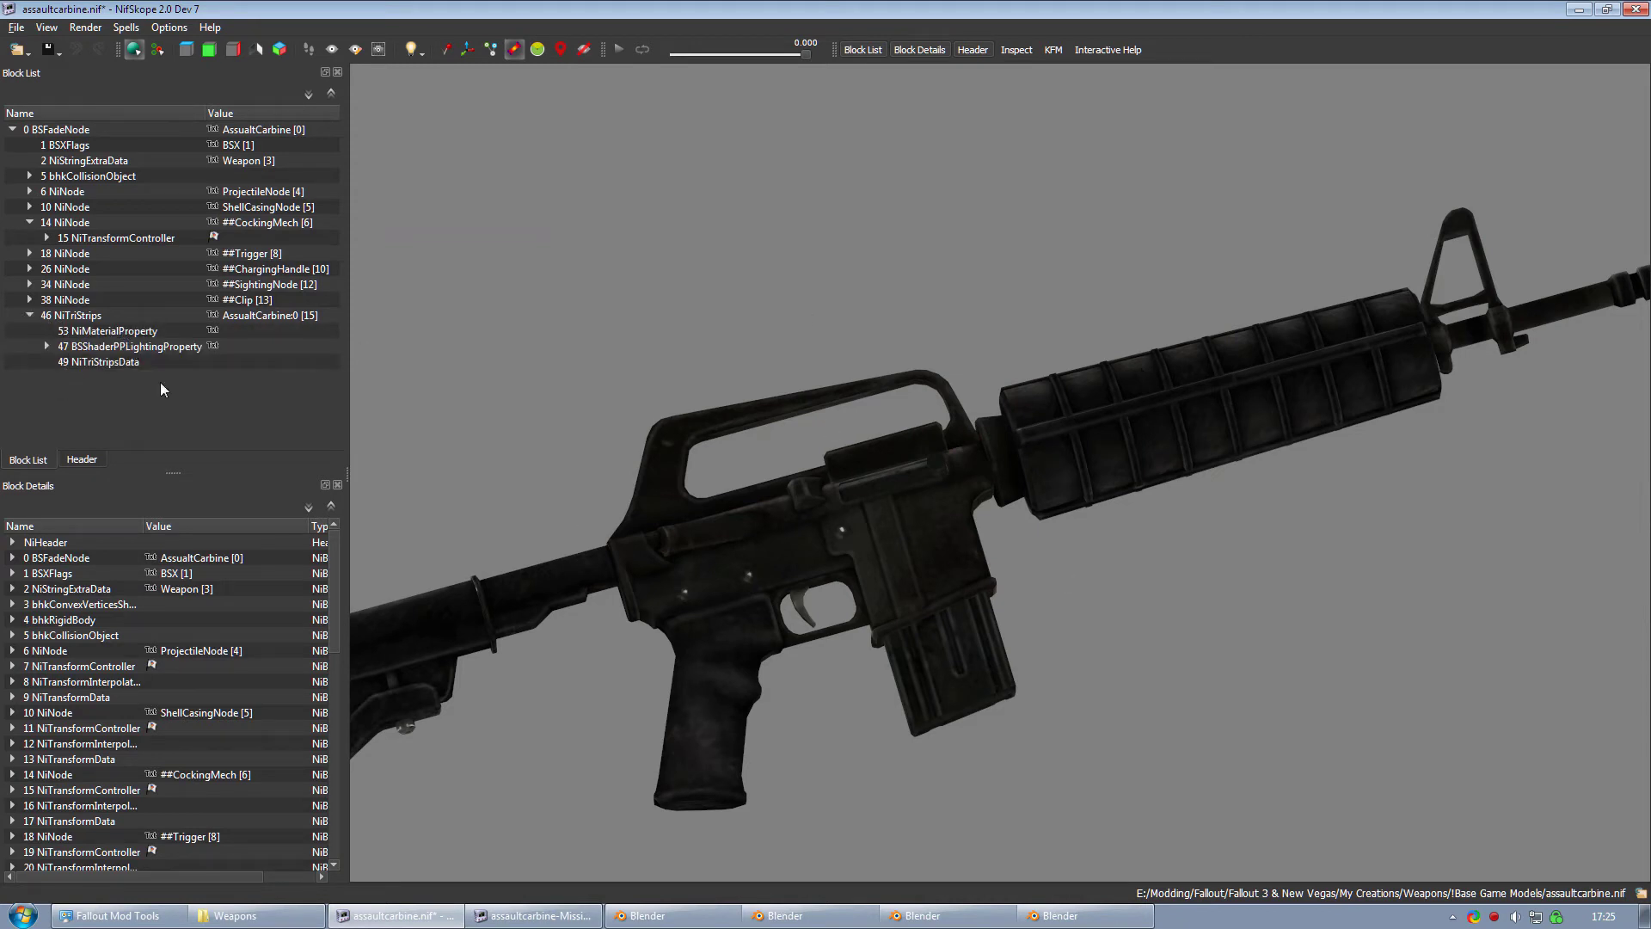
pyautogui.moveTo(86, 333)
# Open the exported combatranger.nif from Armor, expand 0 NiNode, and select Upperbody:0
pyautogui.click(250, 915)
pyautogui.click(693, 203)
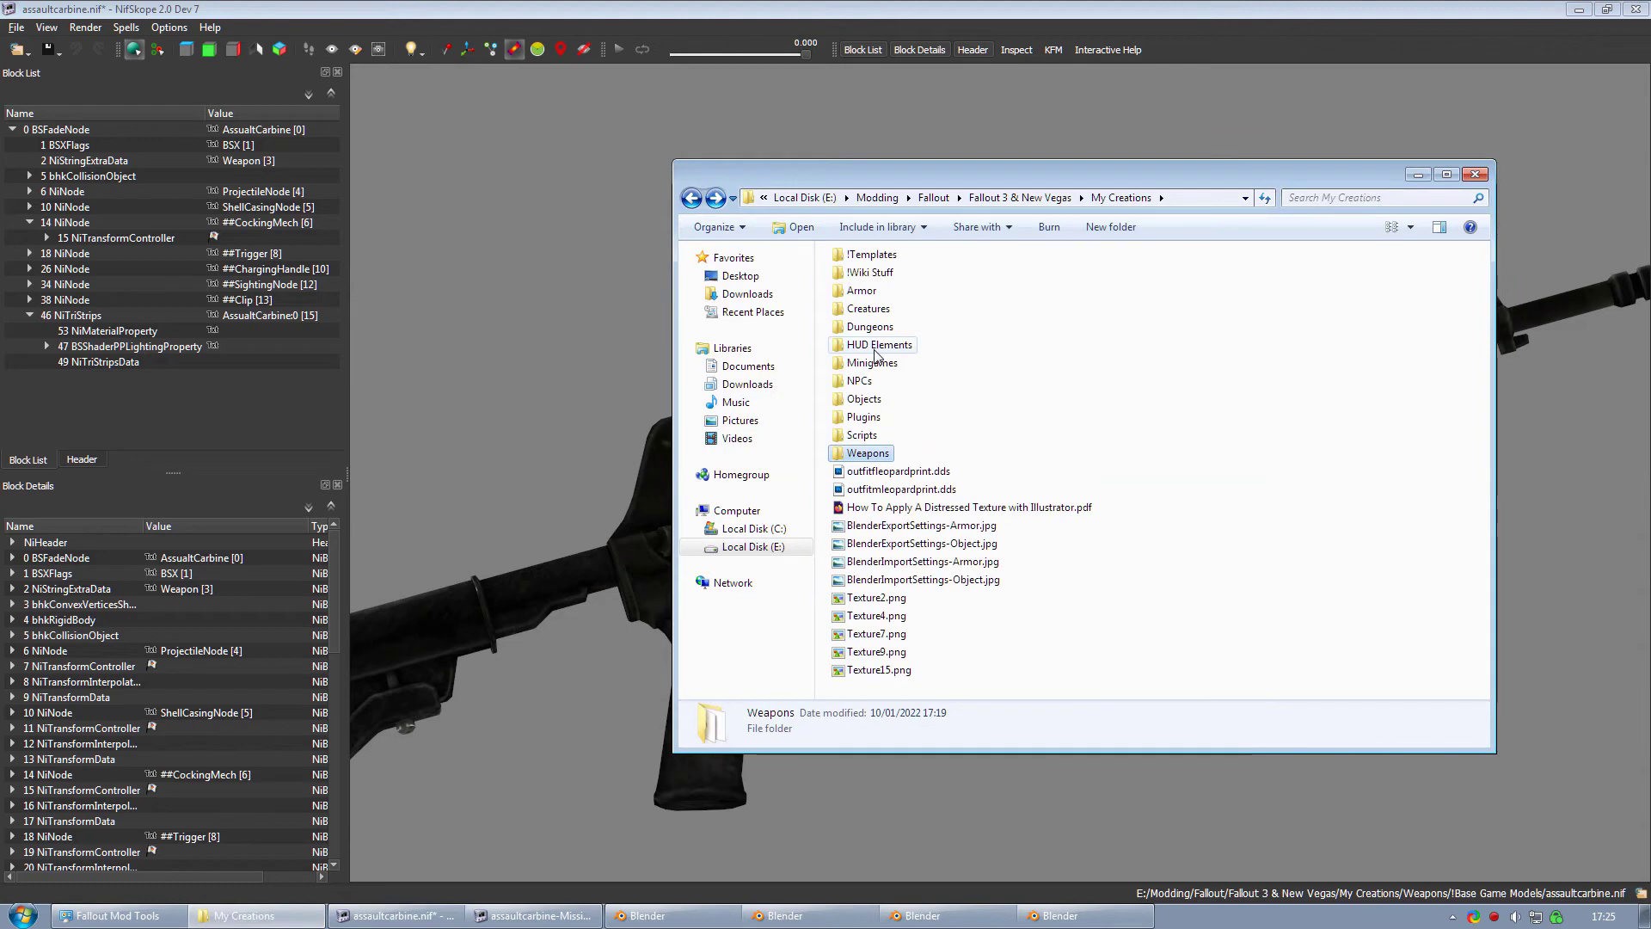
pyautogui.doubleClick(864, 289)
pyautogui.hscroll(2, 1210, 396)
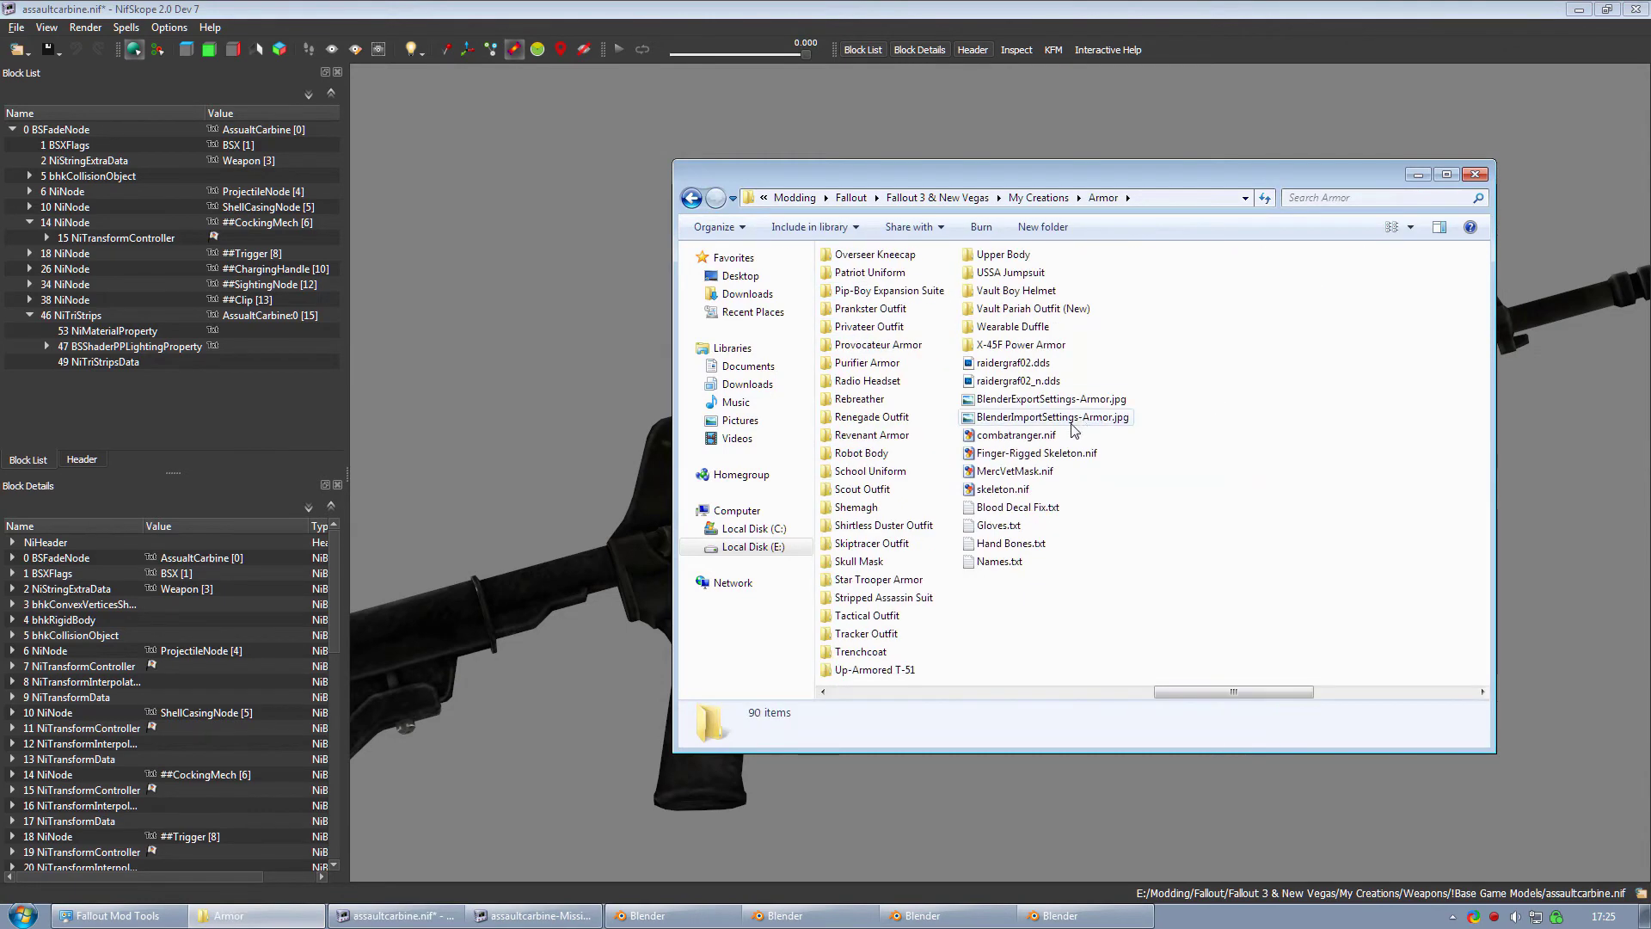
pyautogui.doubleClick(1016, 435)
pyautogui.click(664, 915)
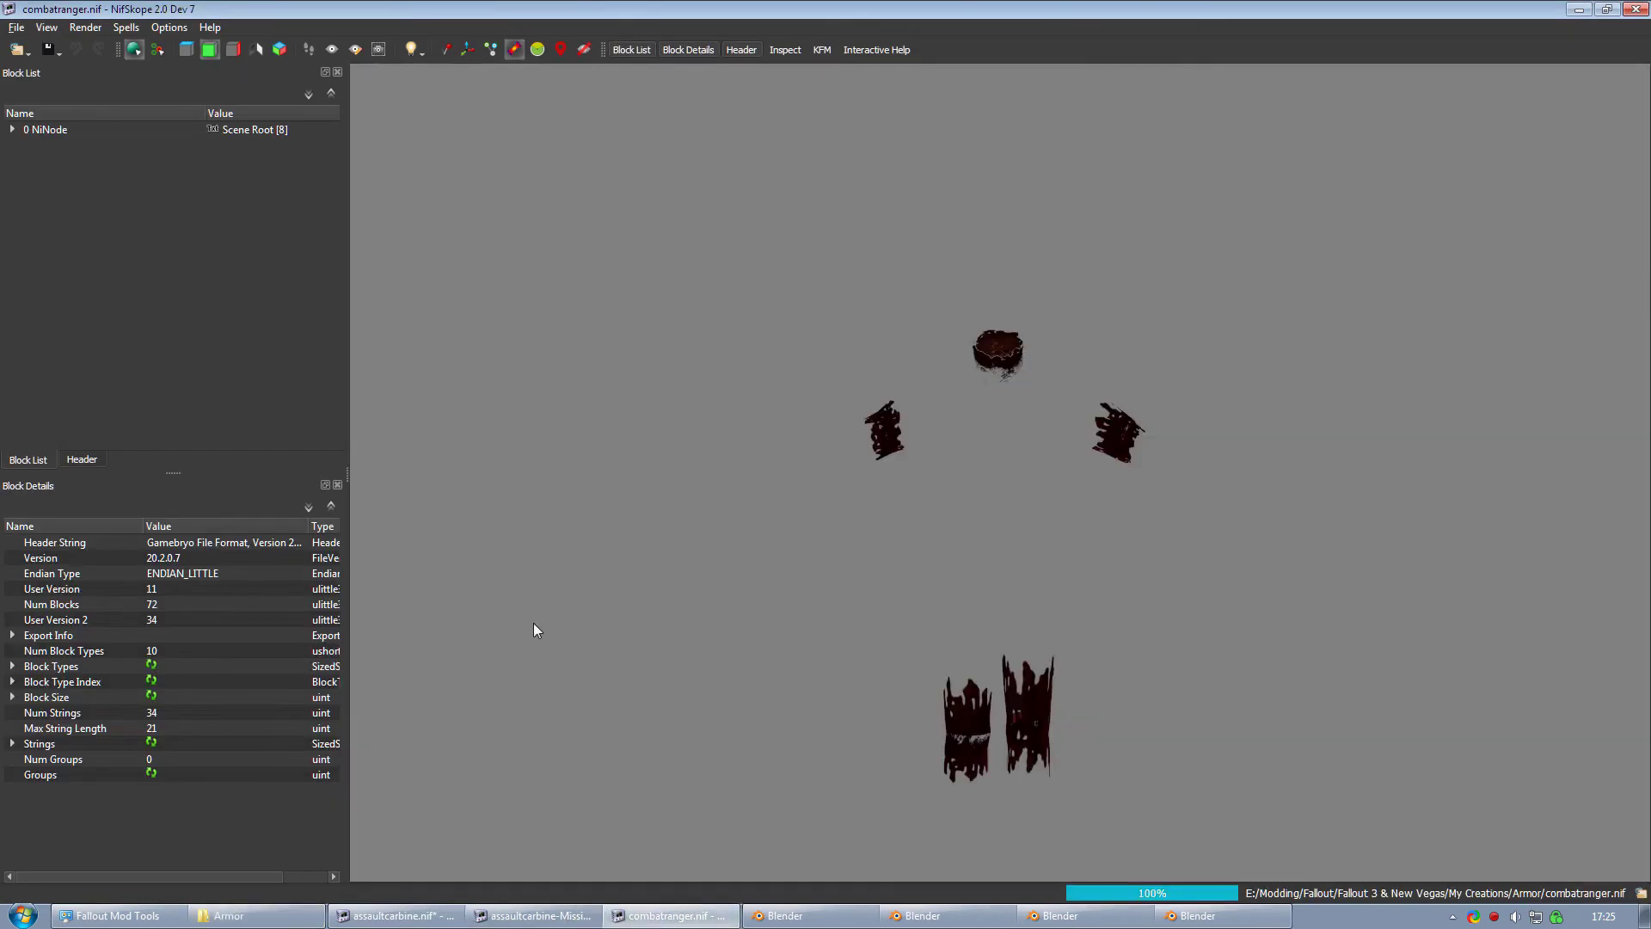
pyautogui.click(13, 129)
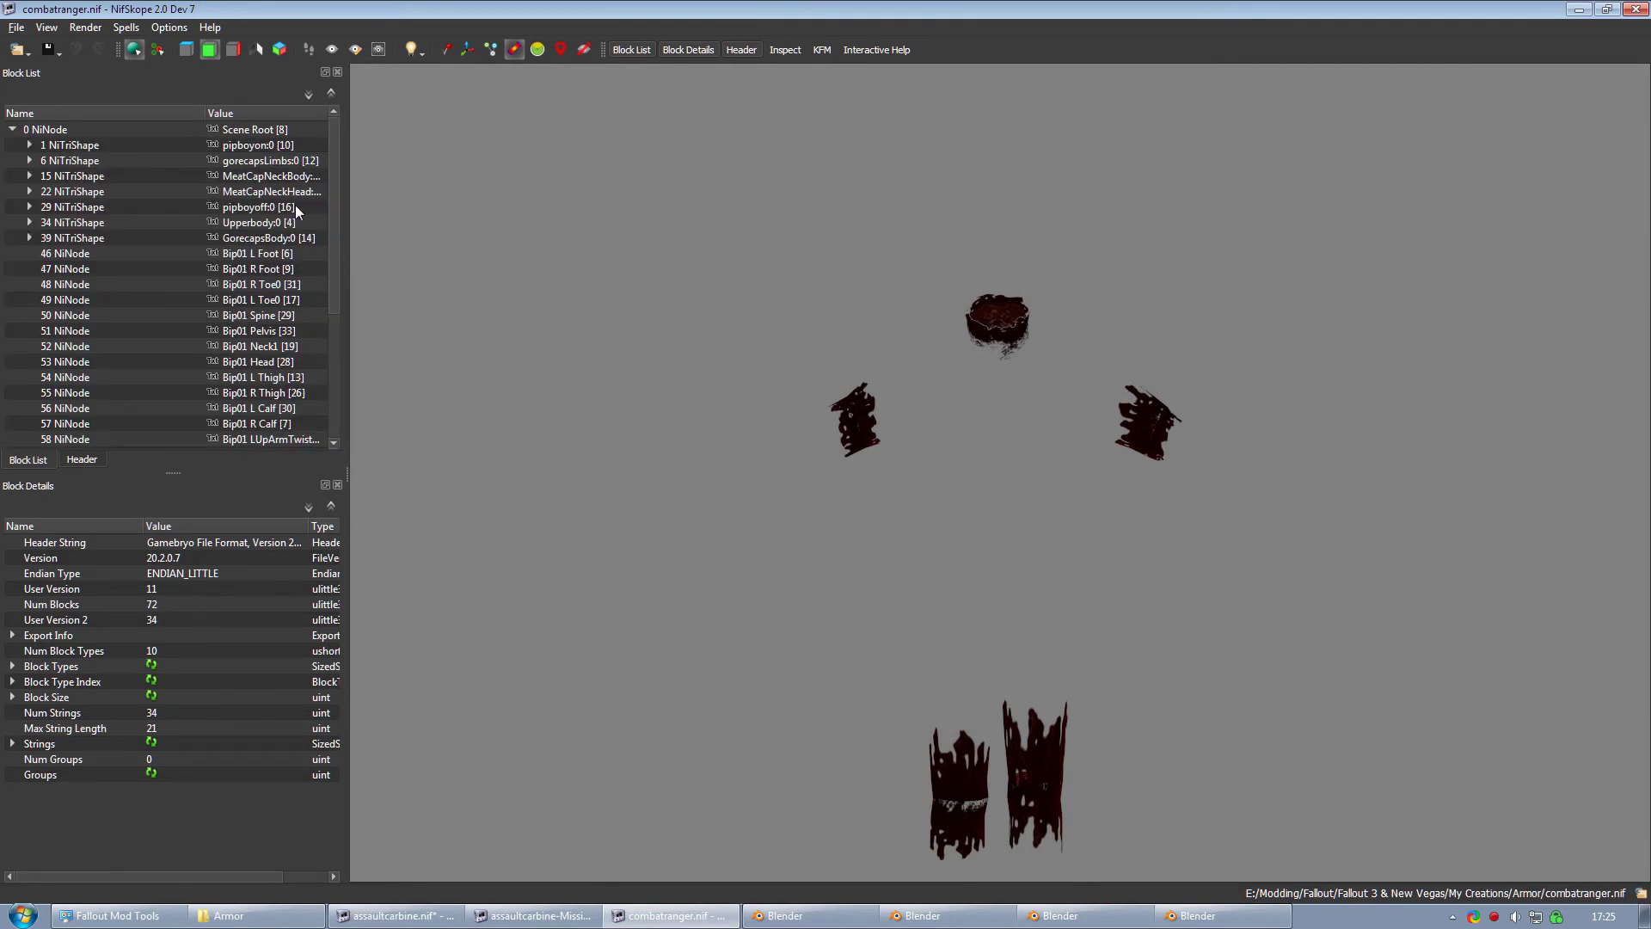
pyautogui.click(258, 223)
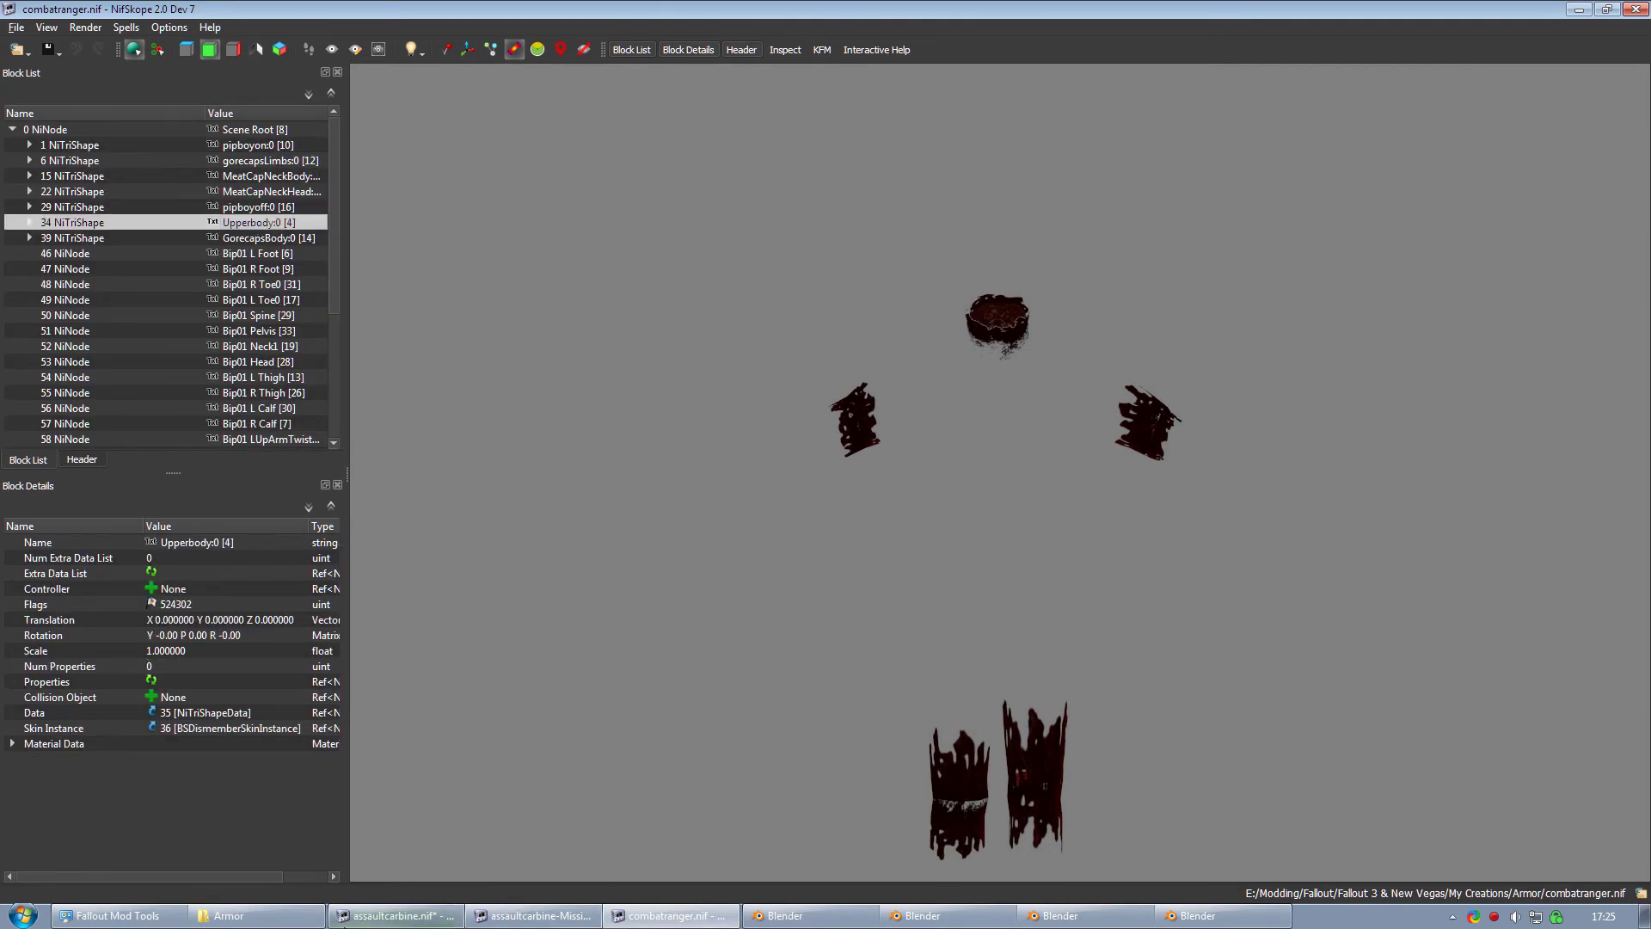
# Open the original combatranger.nif from the !Base Game Meshes folder
pyautogui.click(229, 916)
pyautogui.doubleClick(885, 254)
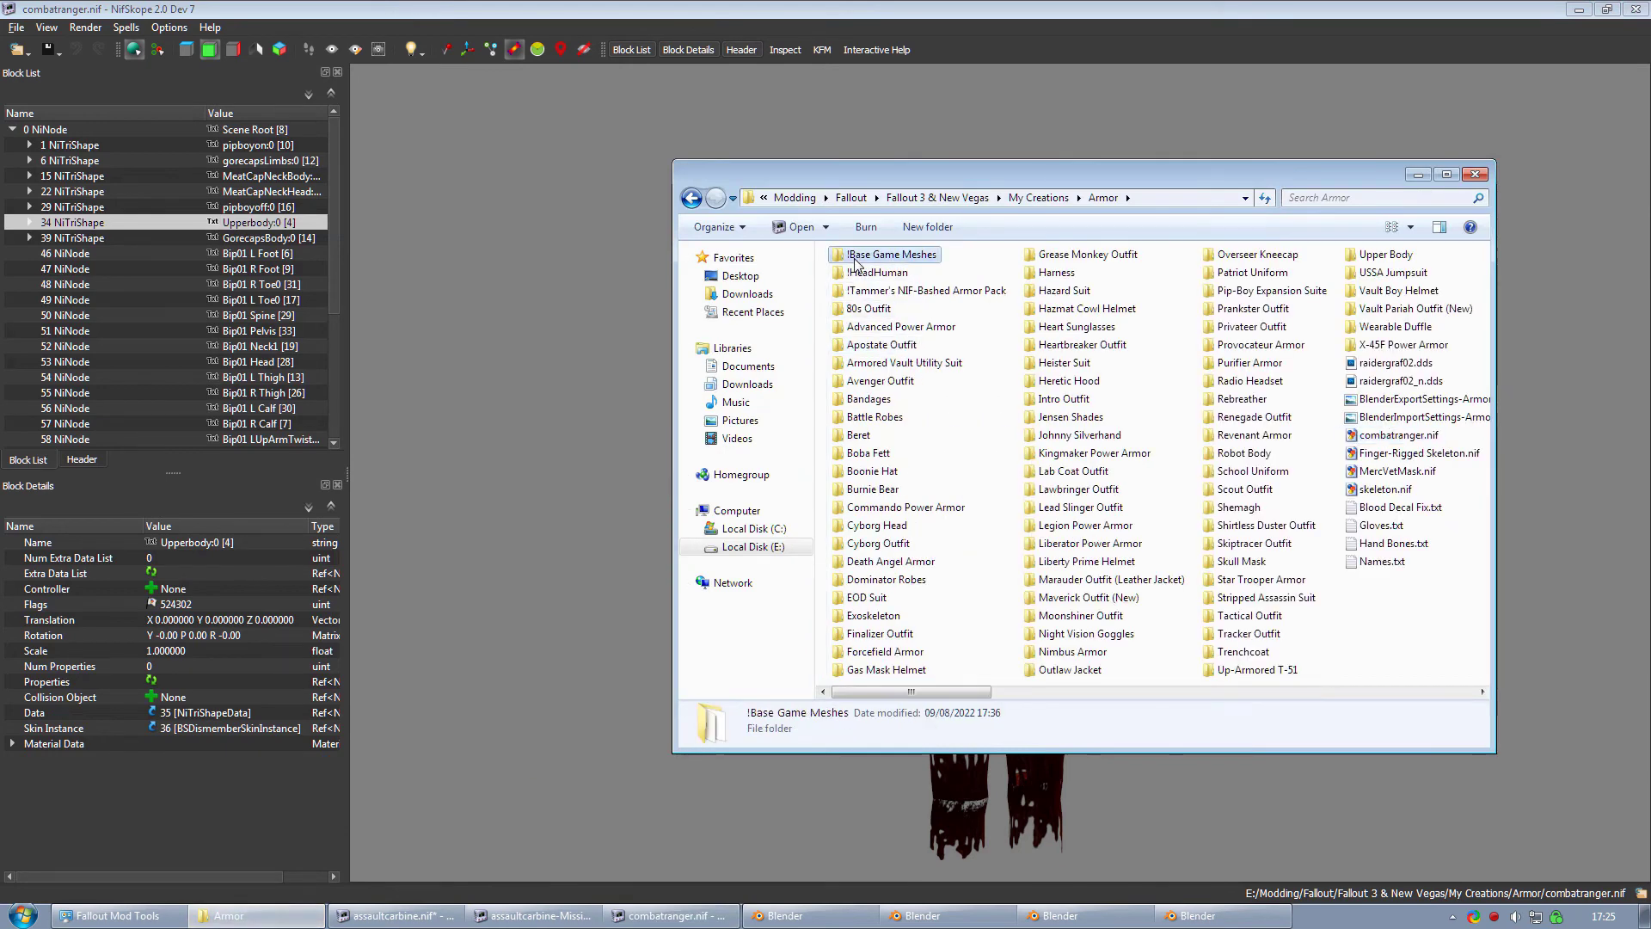
pyautogui.doubleClick(1061, 669)
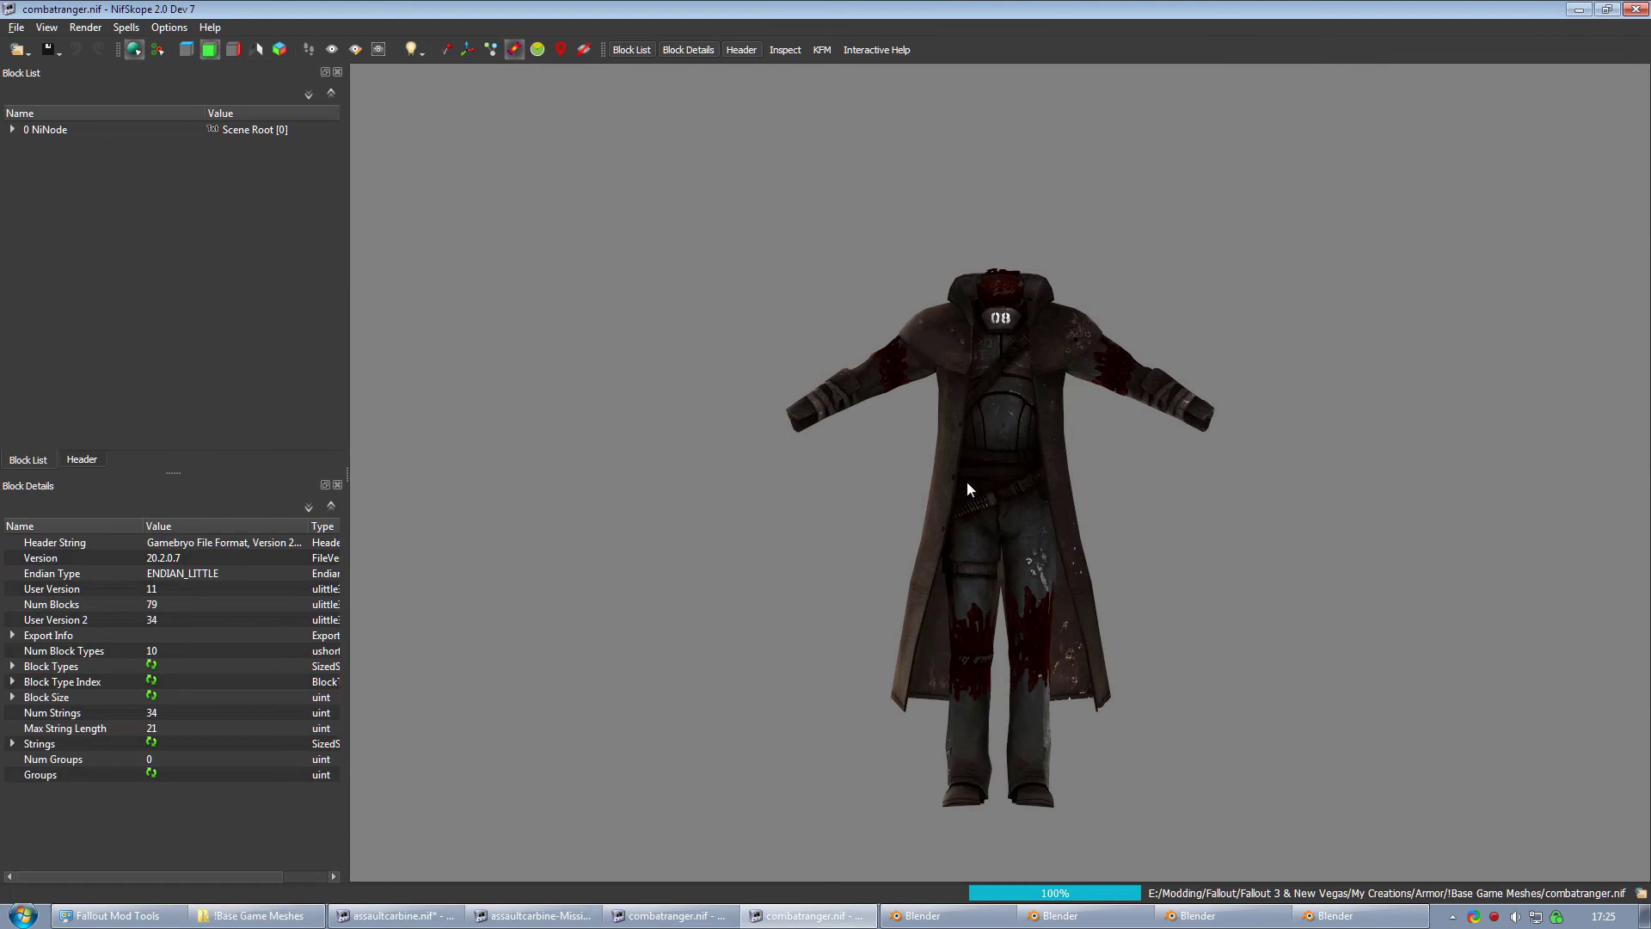
# Copy the original's NiMaterialProperty branch and paste it onto the exported 34 NiTriShape Upperbody:0
pyautogui.click(966, 488)
pyautogui.click(29, 176)
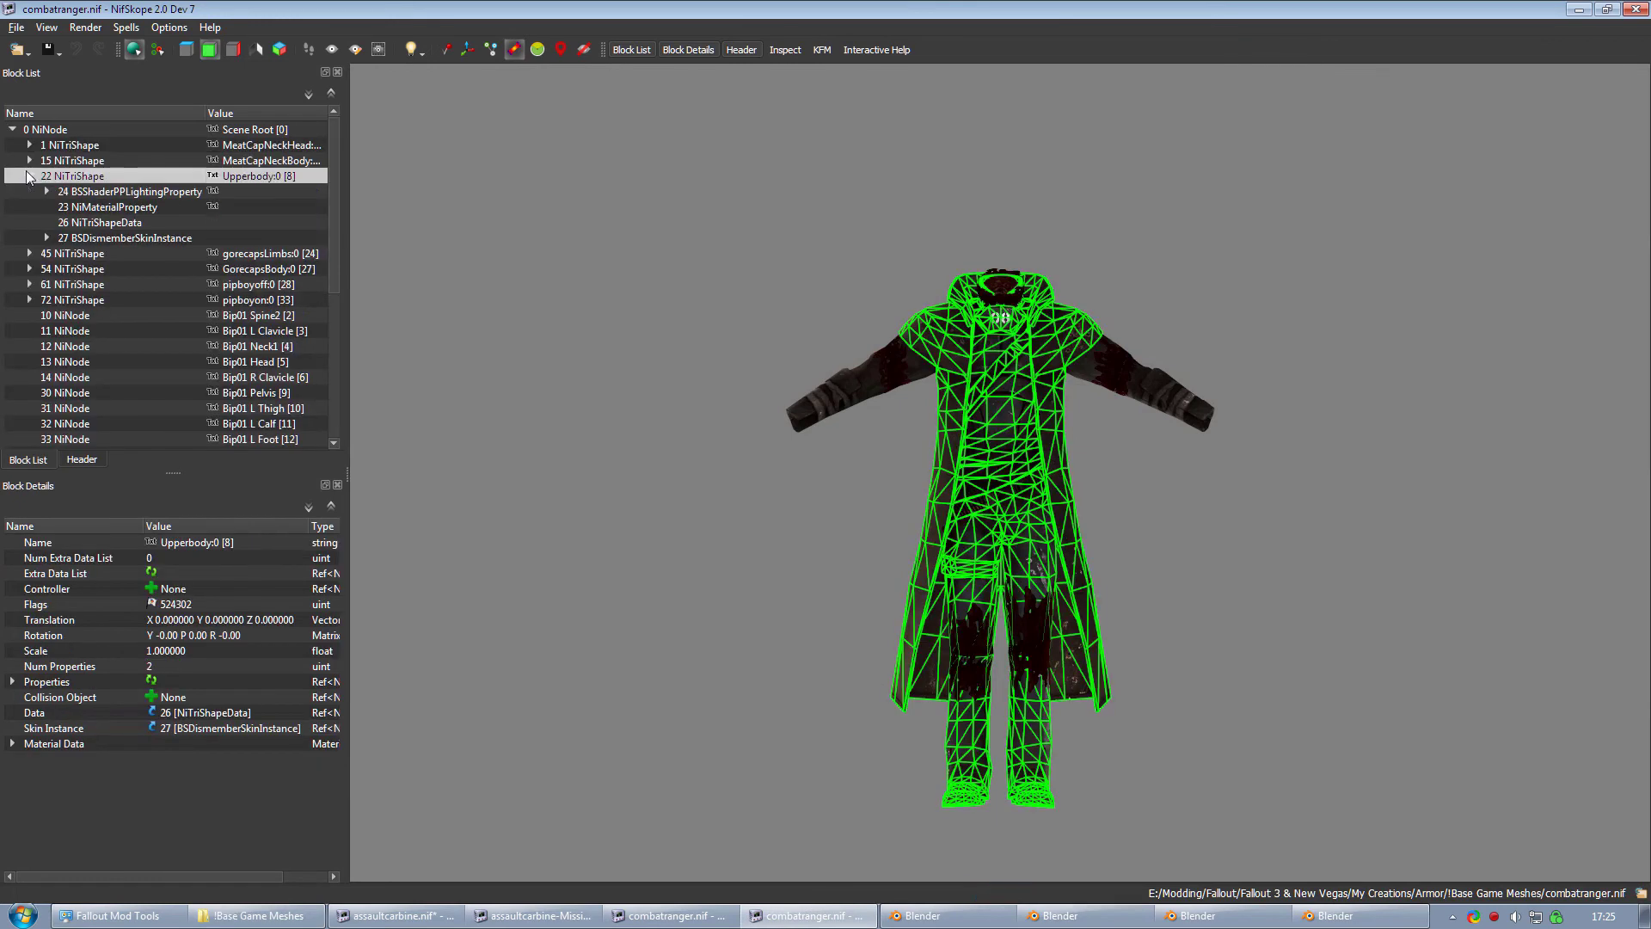
pyautogui.rightClick(114, 205)
pyautogui.moveTo(234, 196)
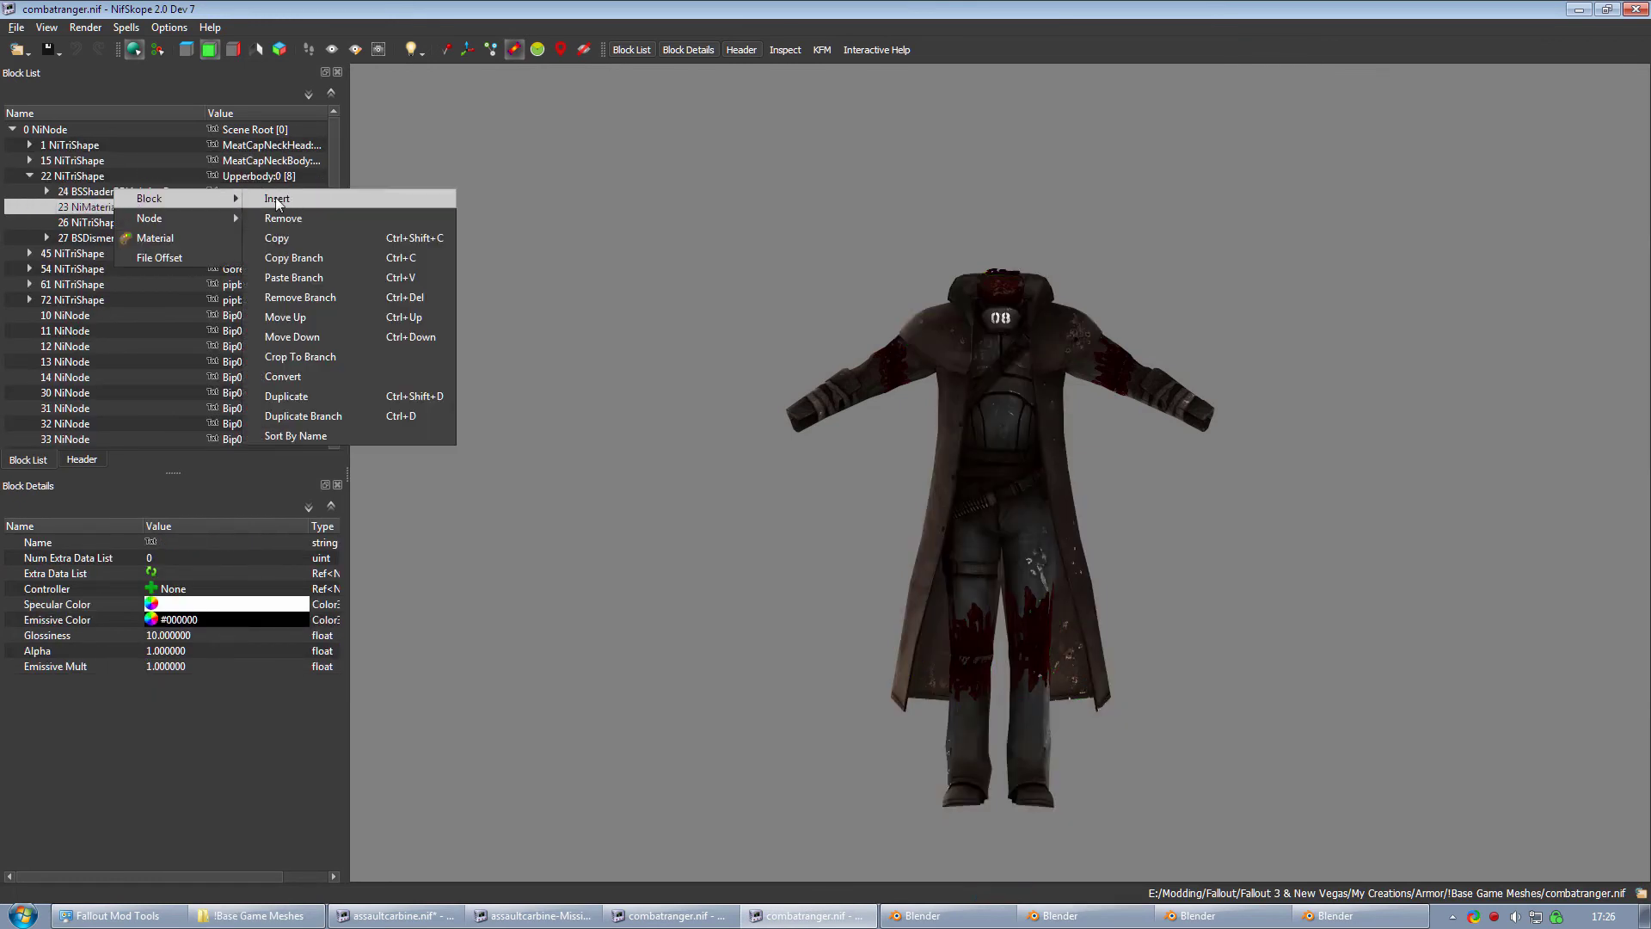
pyautogui.click(315, 258)
pyautogui.click(668, 915)
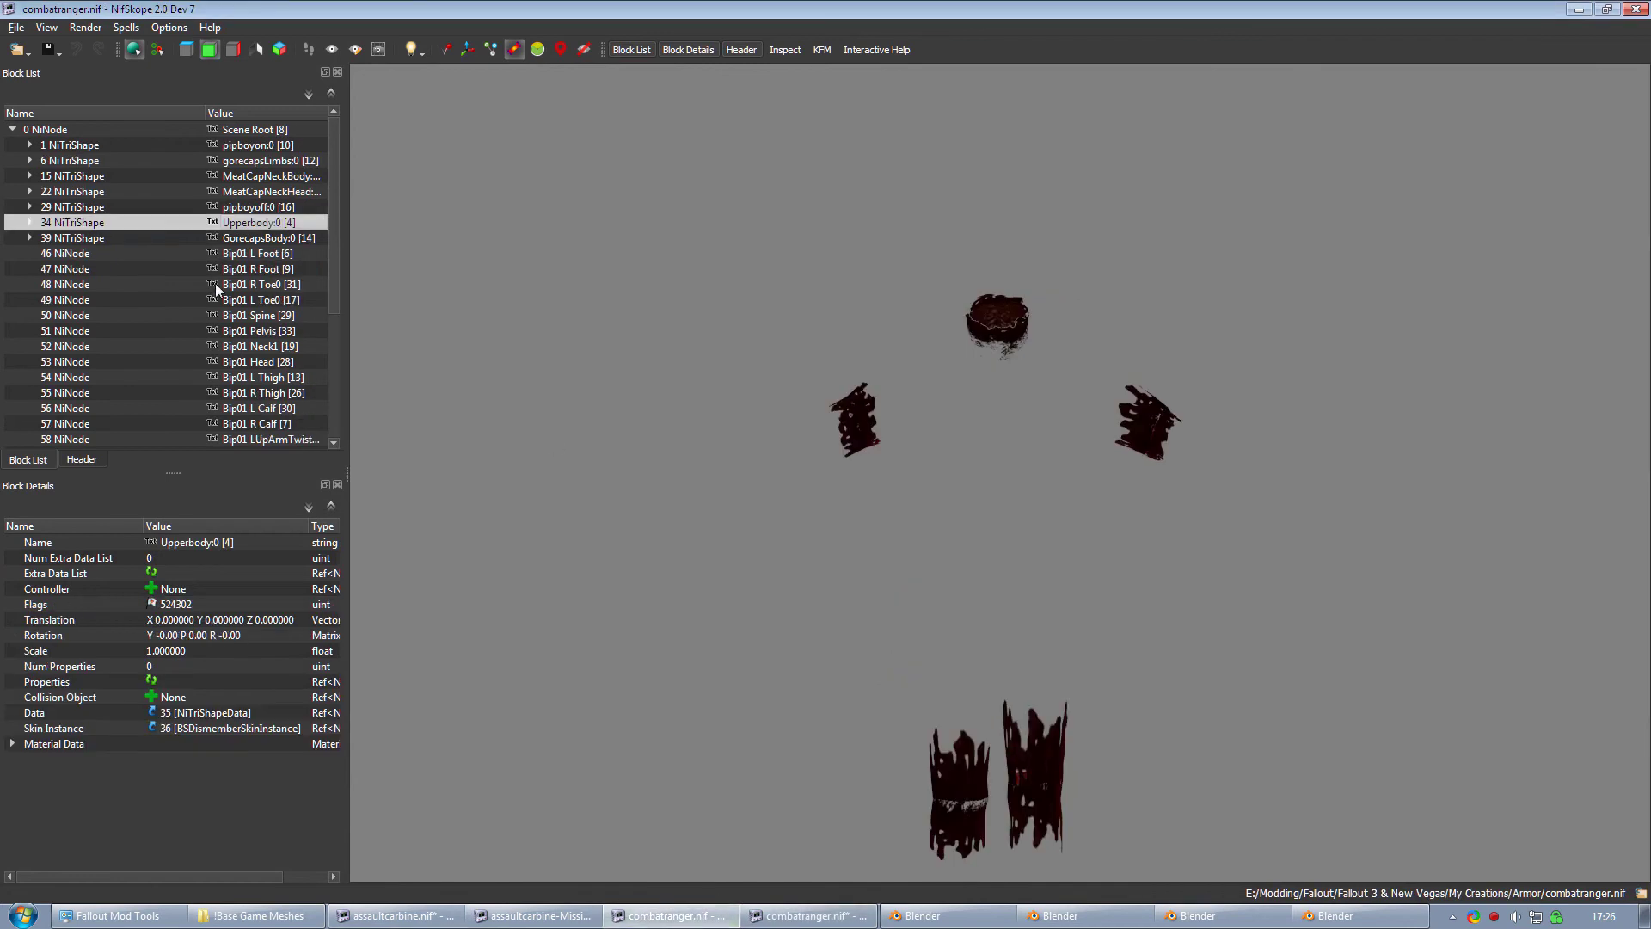
pyautogui.click(29, 221)
pyautogui.rightClick(49, 222)
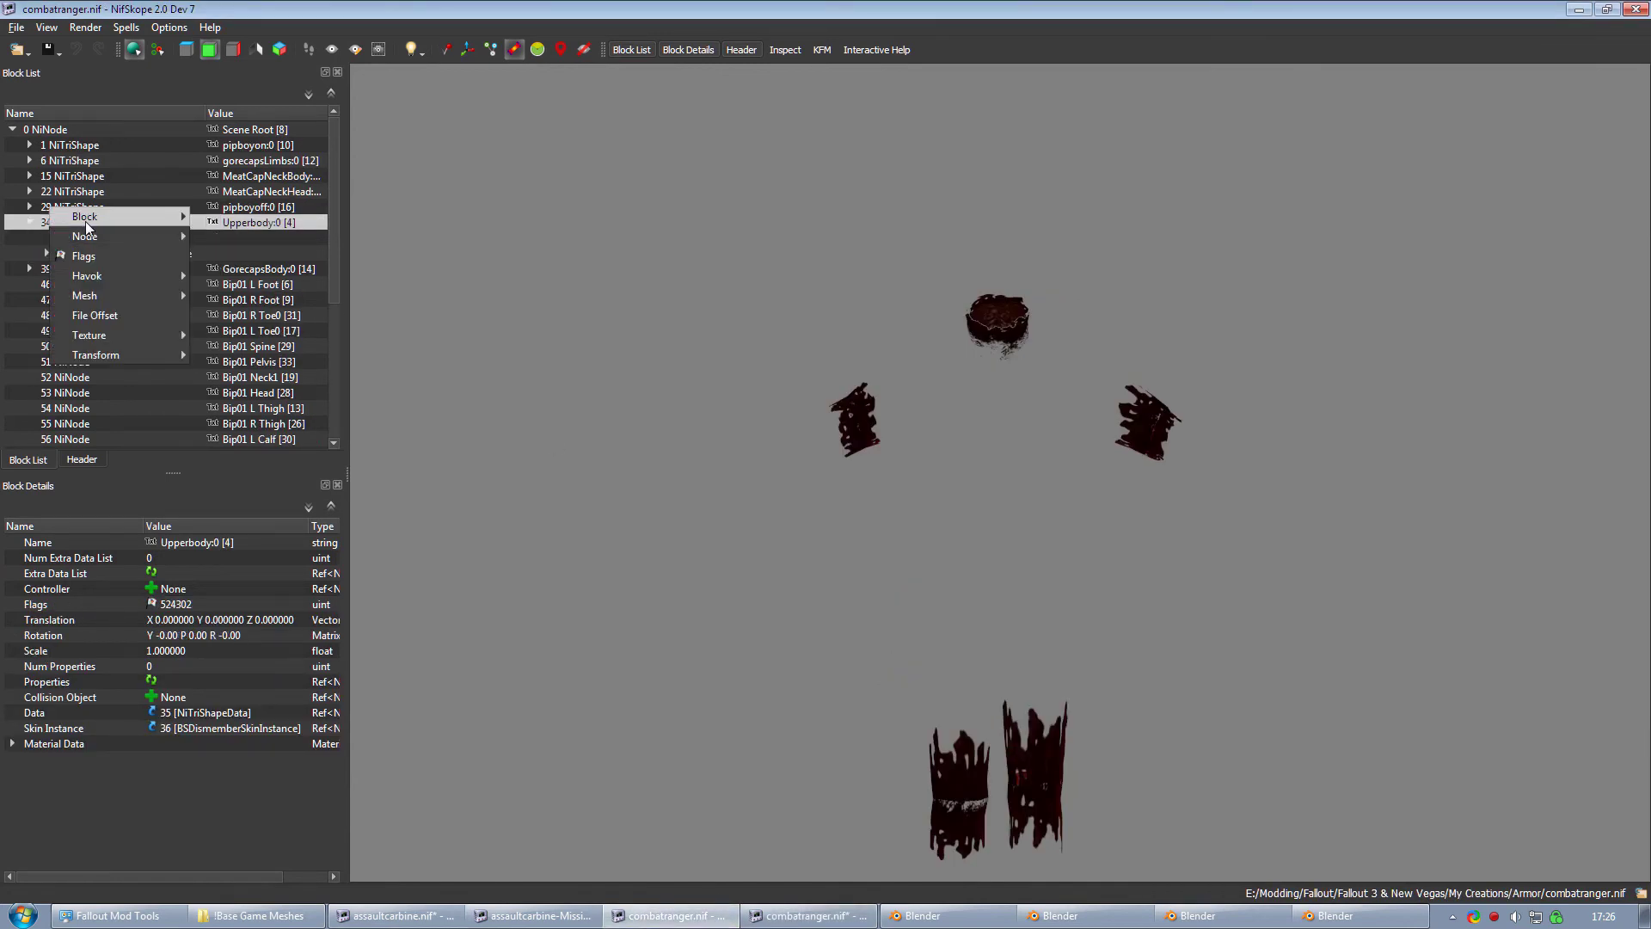
pyautogui.moveTo(86, 217)
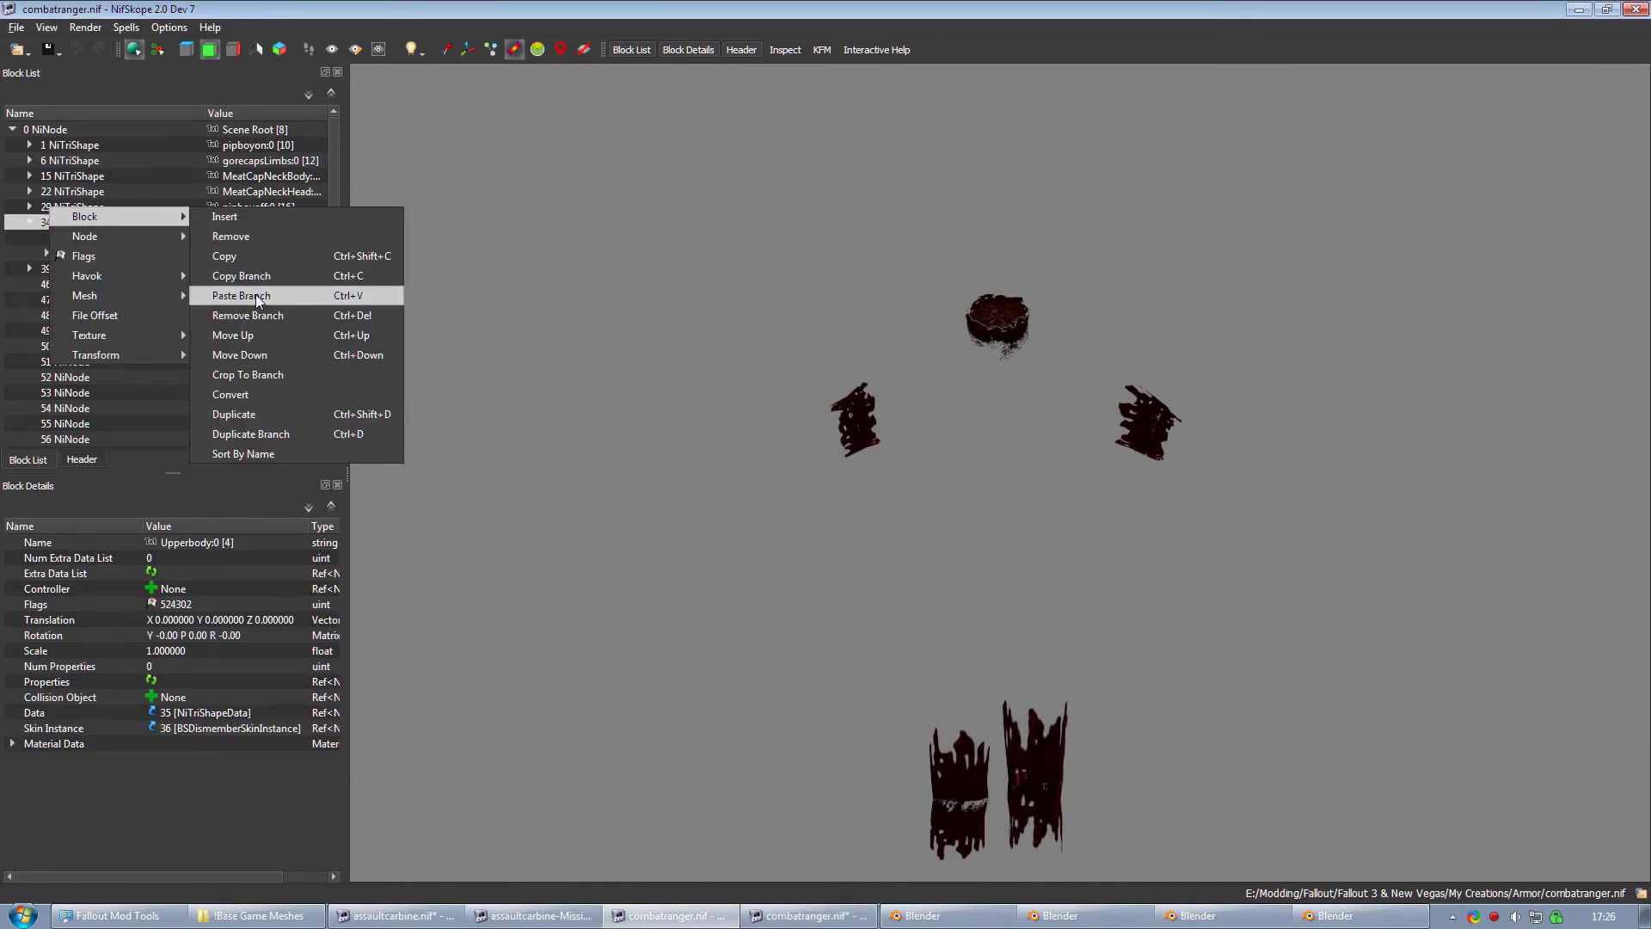
pyautogui.click(257, 298)
# Copy the BSShaderPPLightingProperty branch onto Upperbody:0, then orbit to check the coat
pyautogui.click(808, 915)
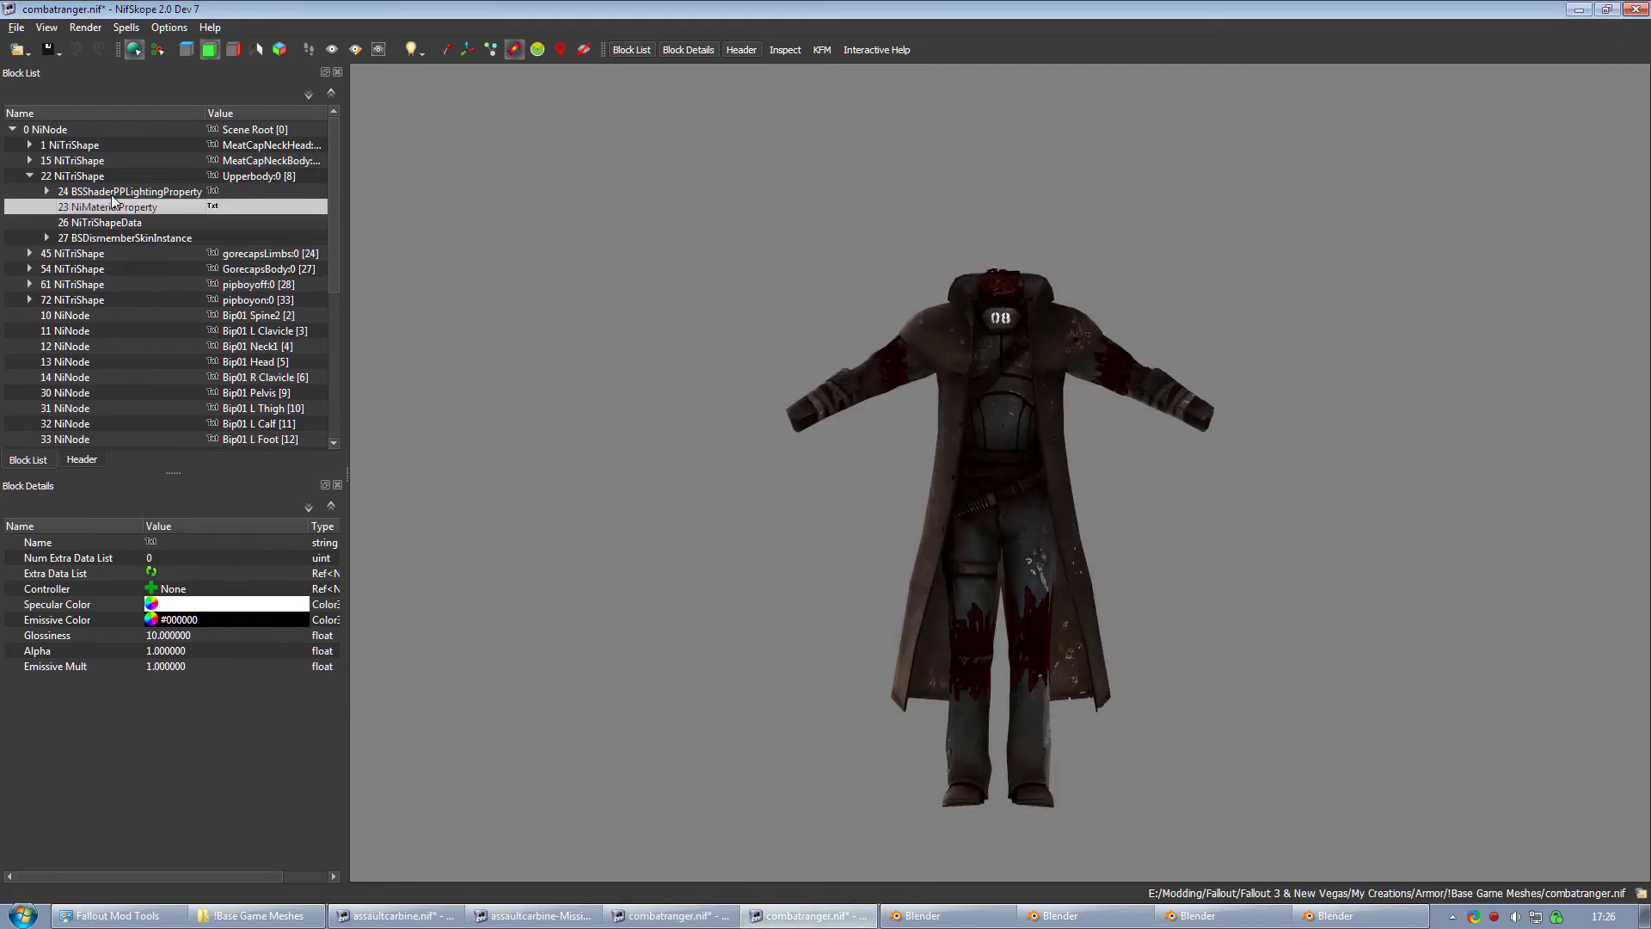
pyautogui.rightClick(112, 186)
pyautogui.moveTo(185, 191)
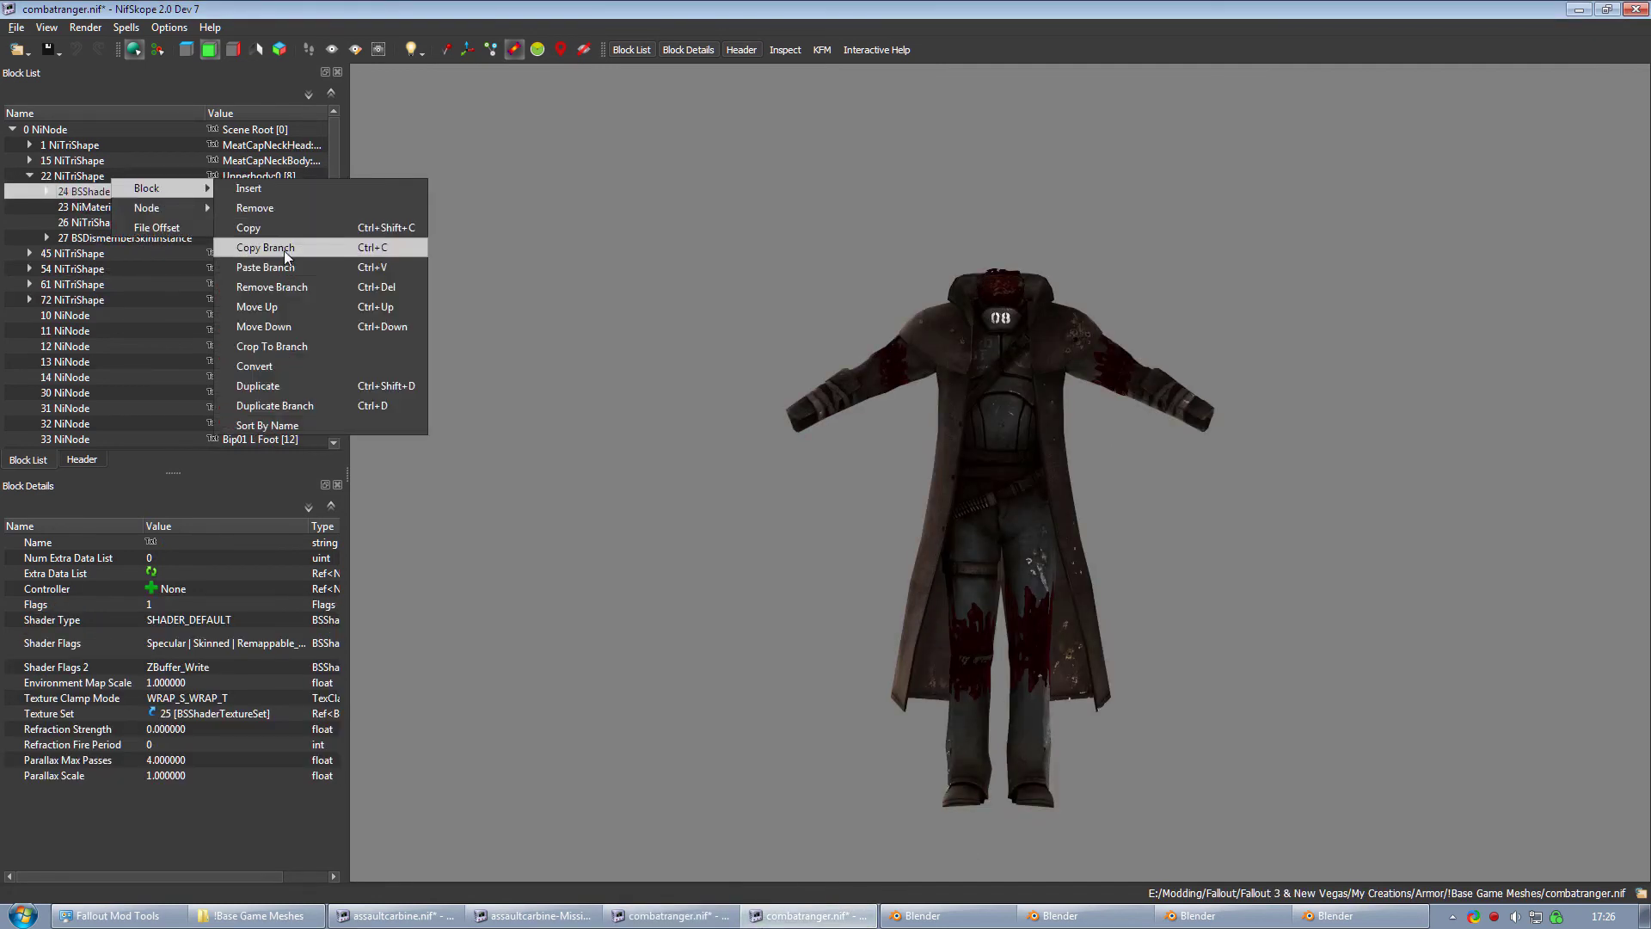
pyautogui.click(286, 249)
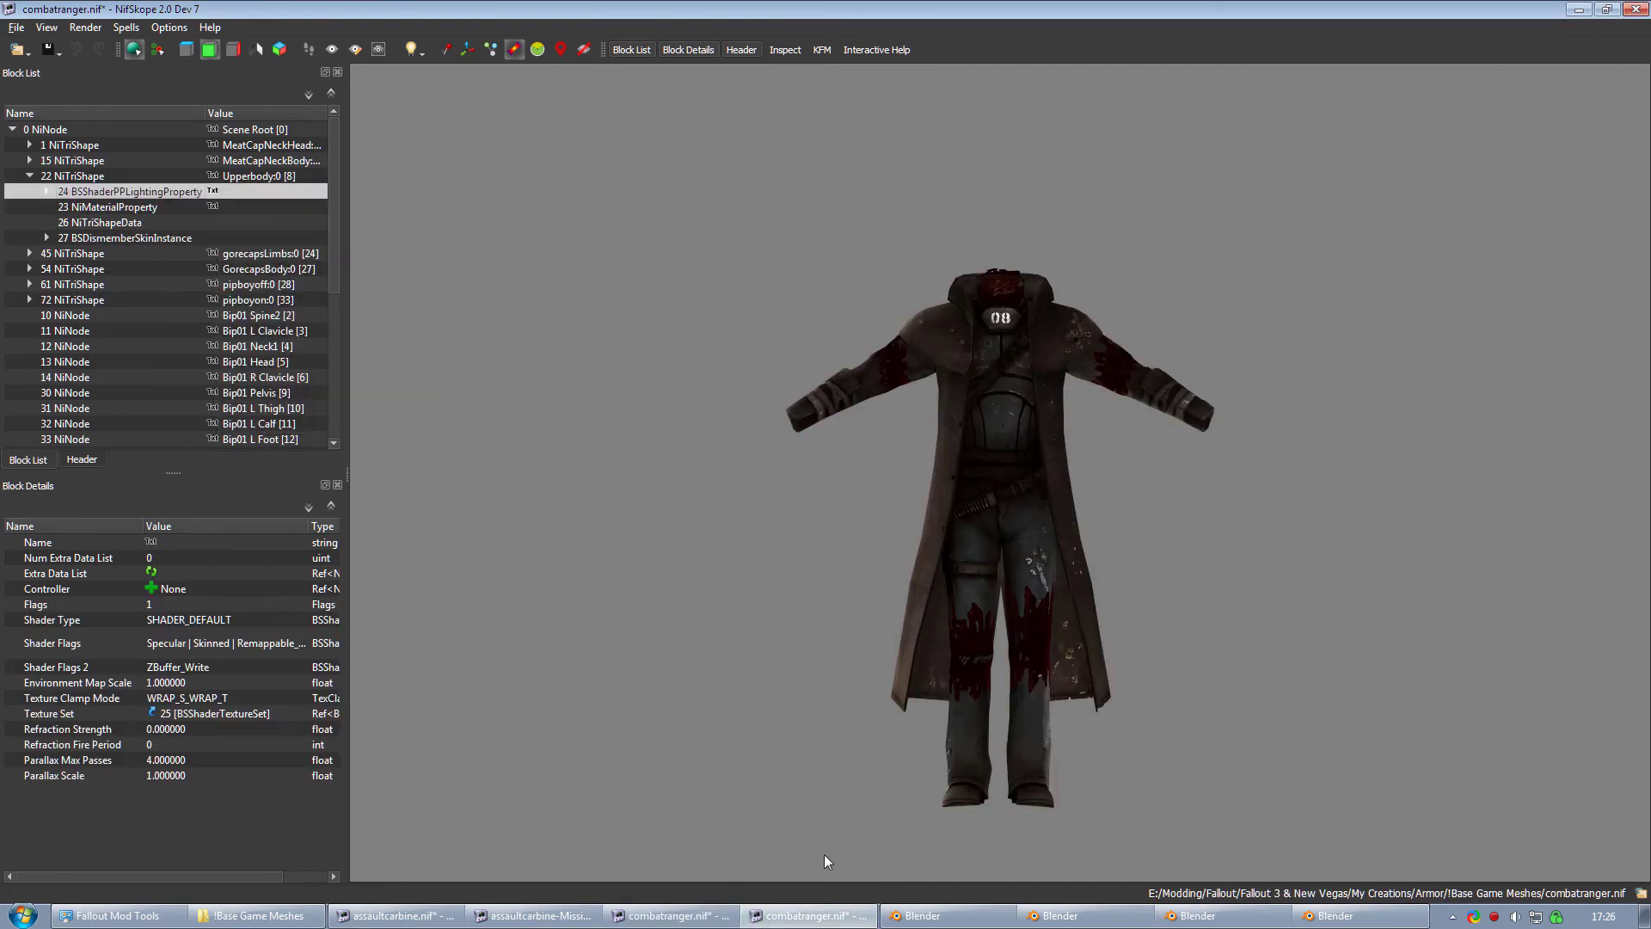
pyautogui.click(701, 917)
pyautogui.rightClick(252, 223)
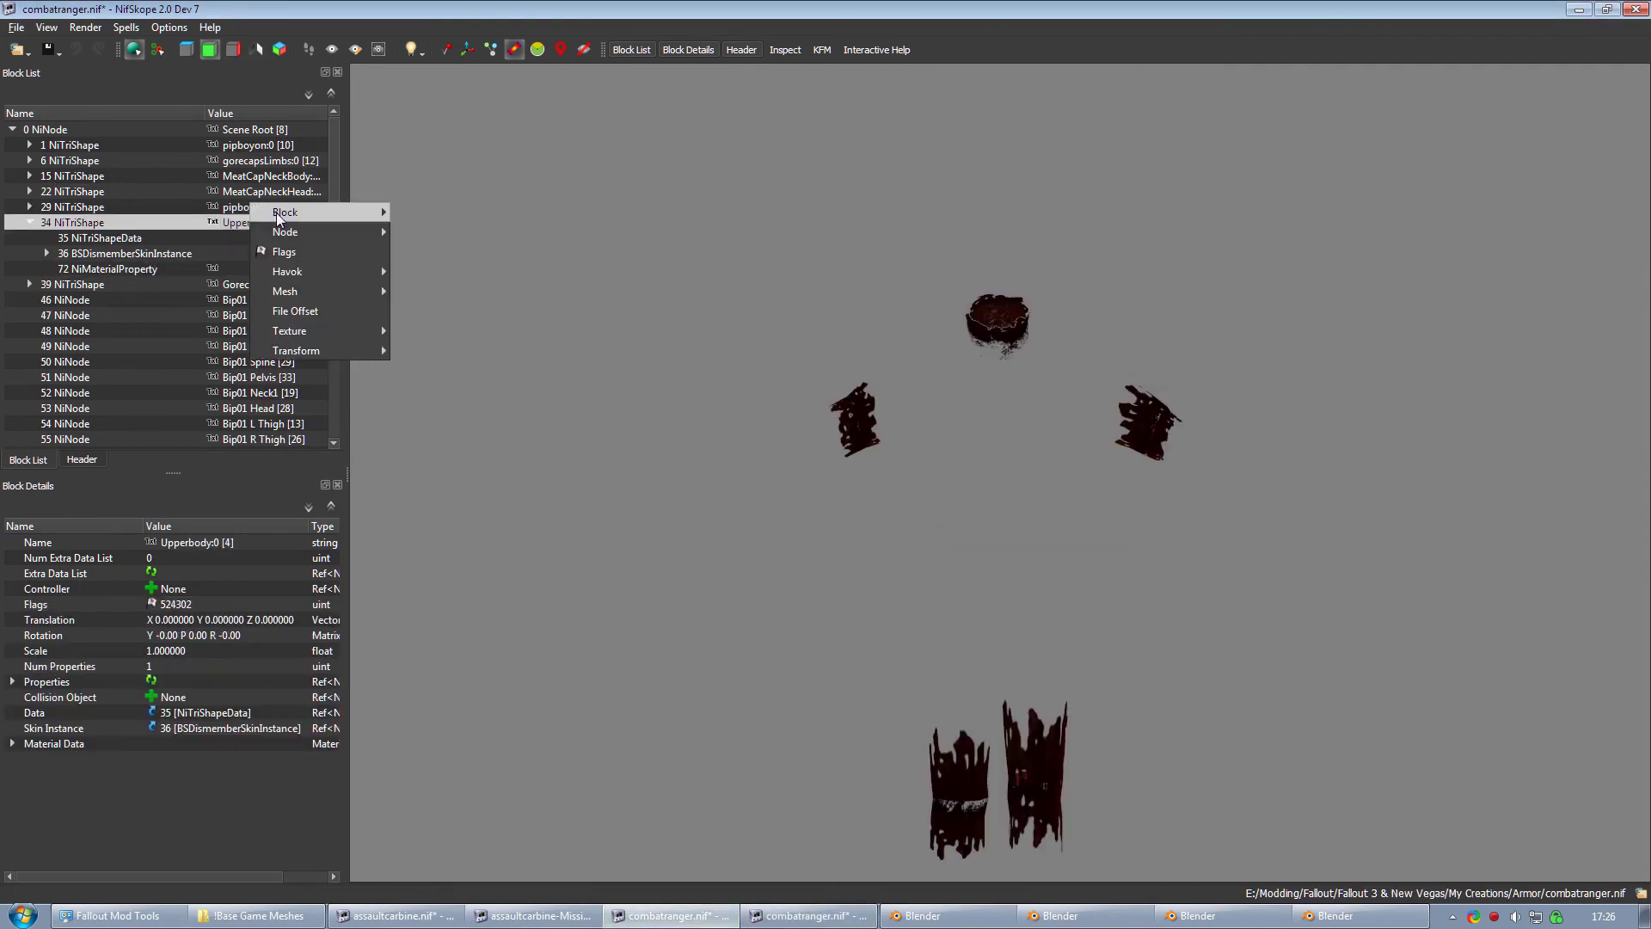
pyautogui.moveTo(277, 211)
pyautogui.click(443, 292)
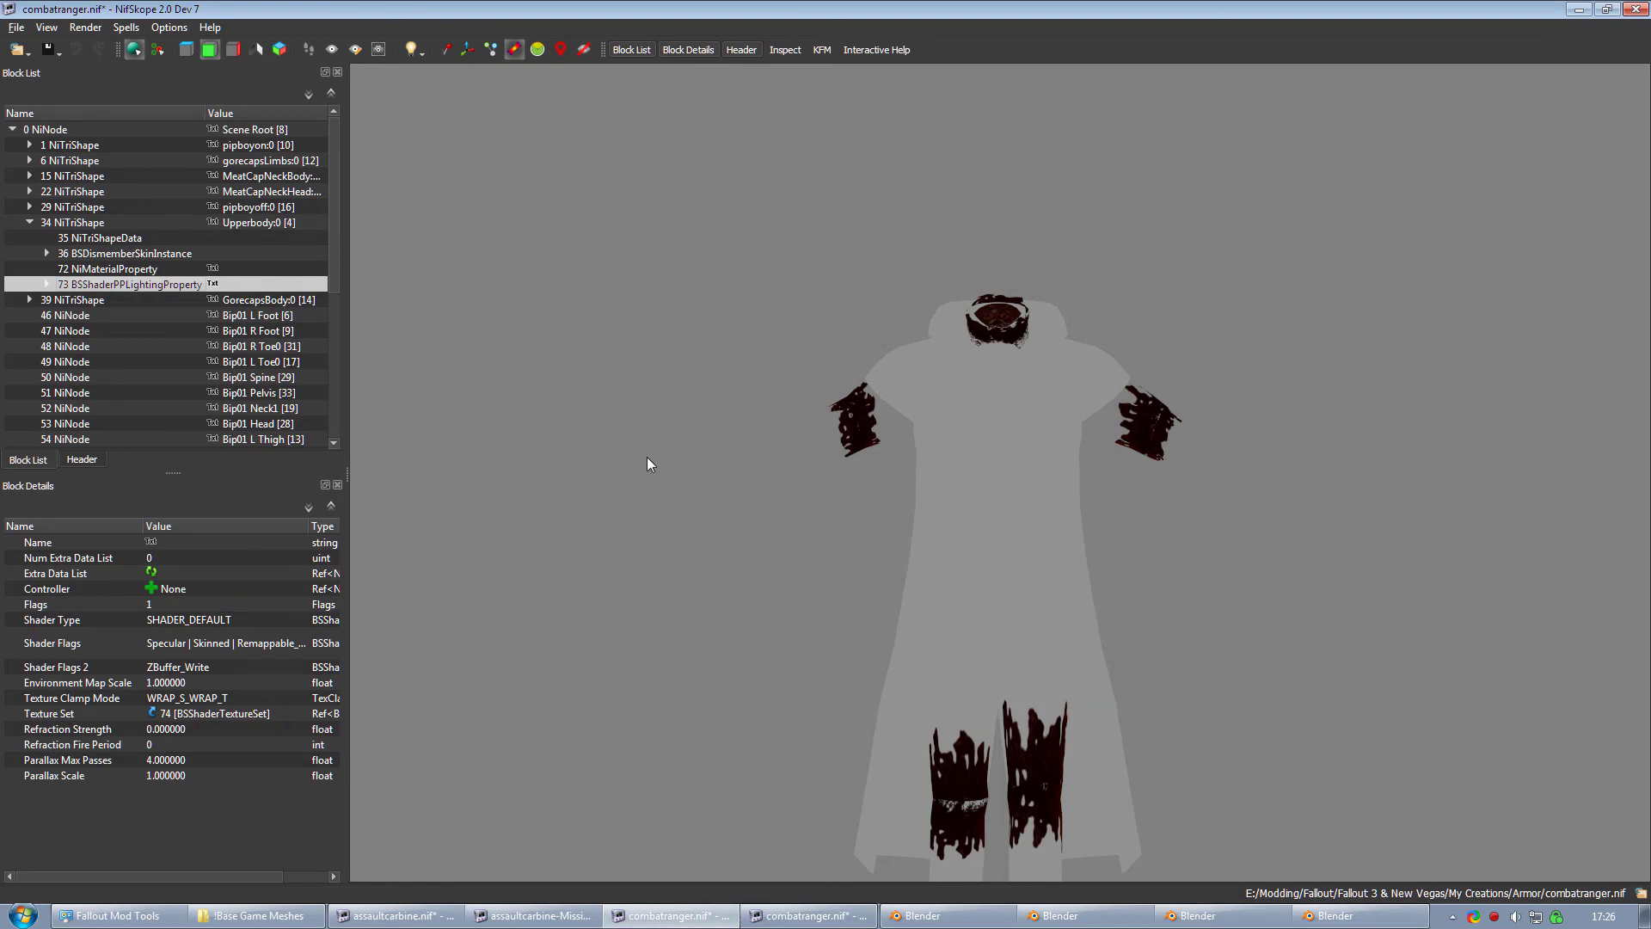
pyautogui.moveTo(857, 543); pyautogui.dragTo(1019, 334)
pyautogui.click(1017, 358)
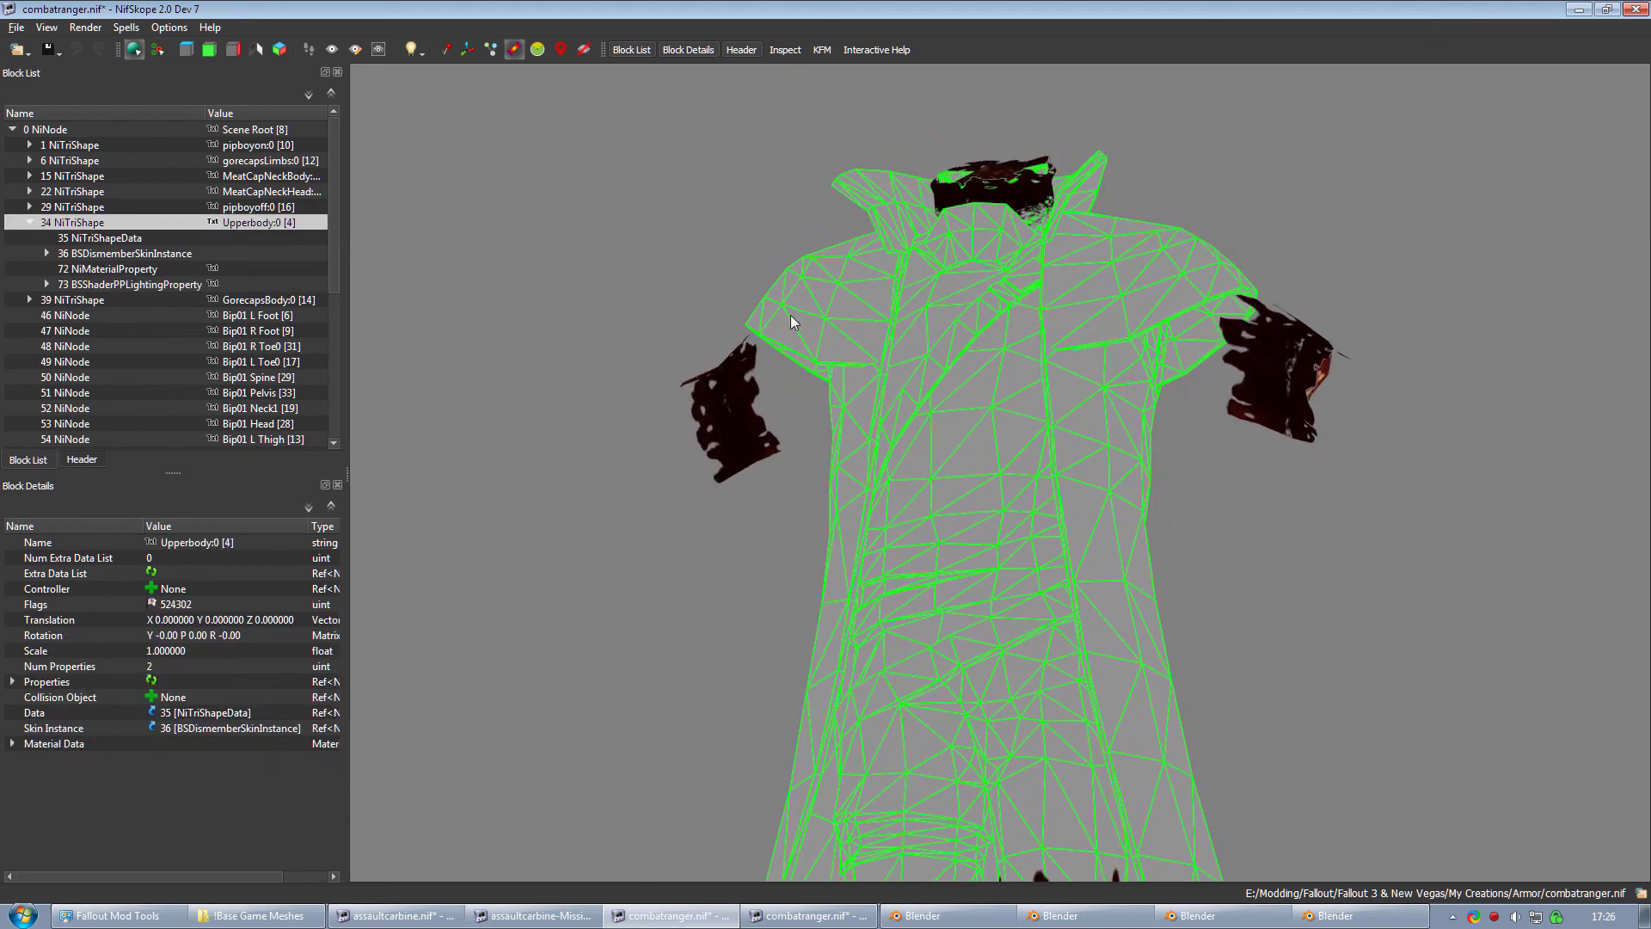